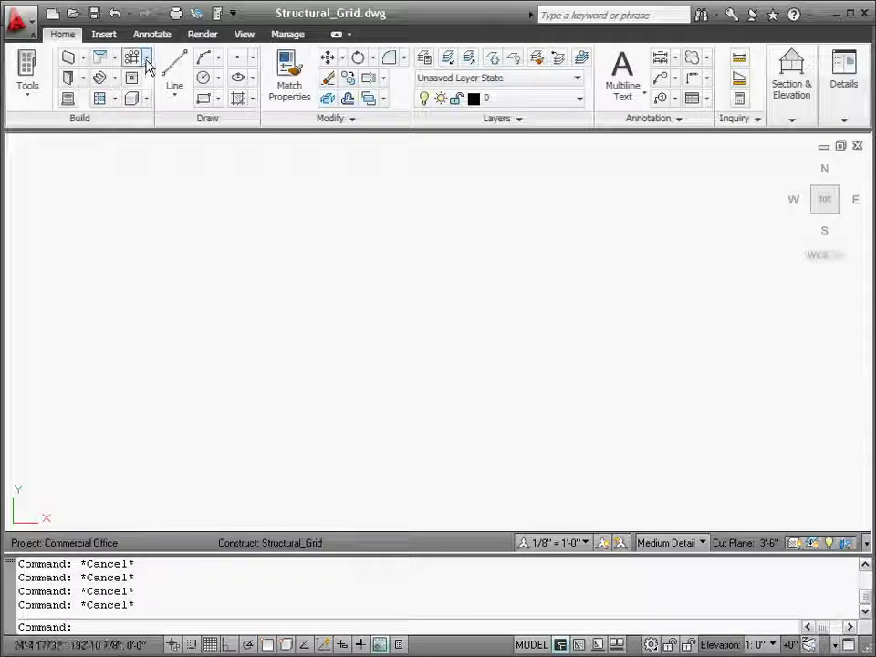
Step: Start an enhanced custom column grid with top bays of 5'-0", 10'-0" and 20'-0" (35'-0" total)
{"action": "left_click", "coordinate": [146, 60]}
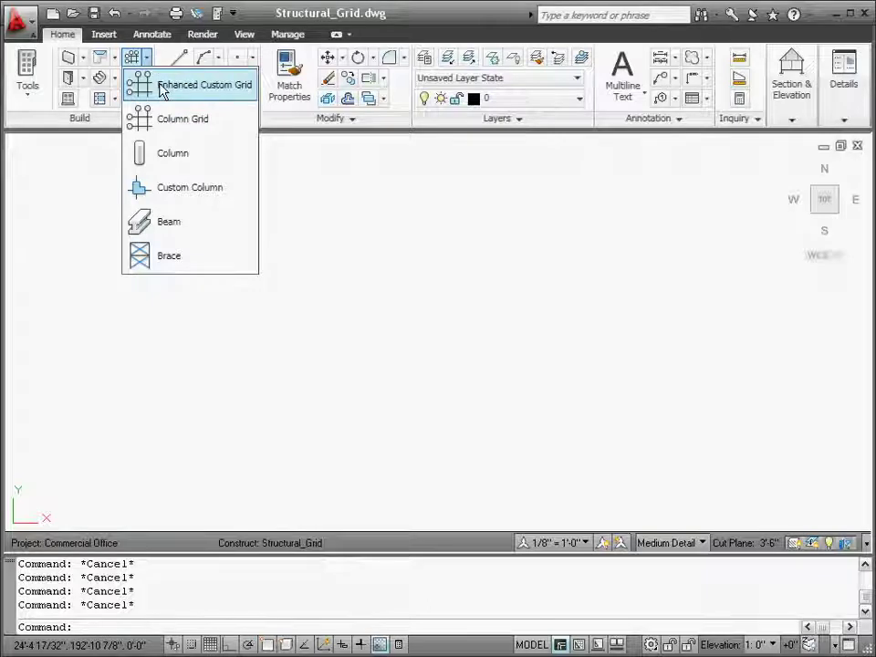
{"action": "left_click", "coordinate": [162, 88]}
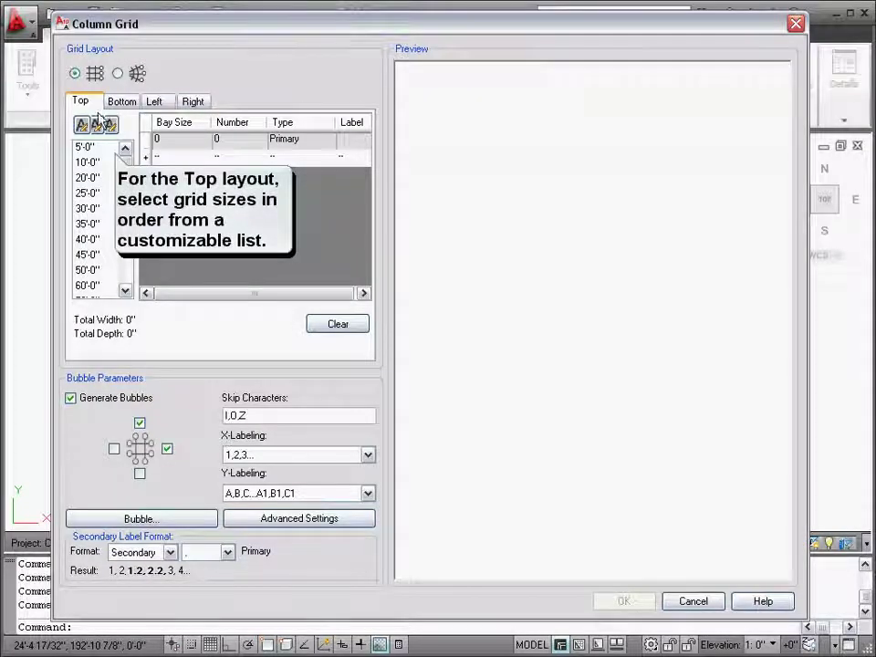
{"action": "left_click", "coordinate": [91, 149]}
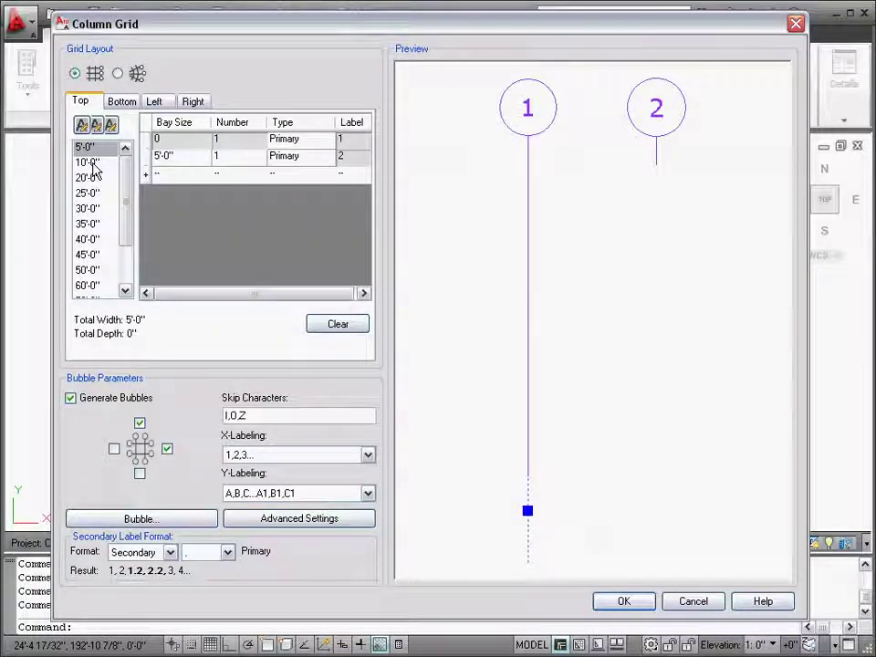
{"action": "left_click", "coordinate": [91, 163]}
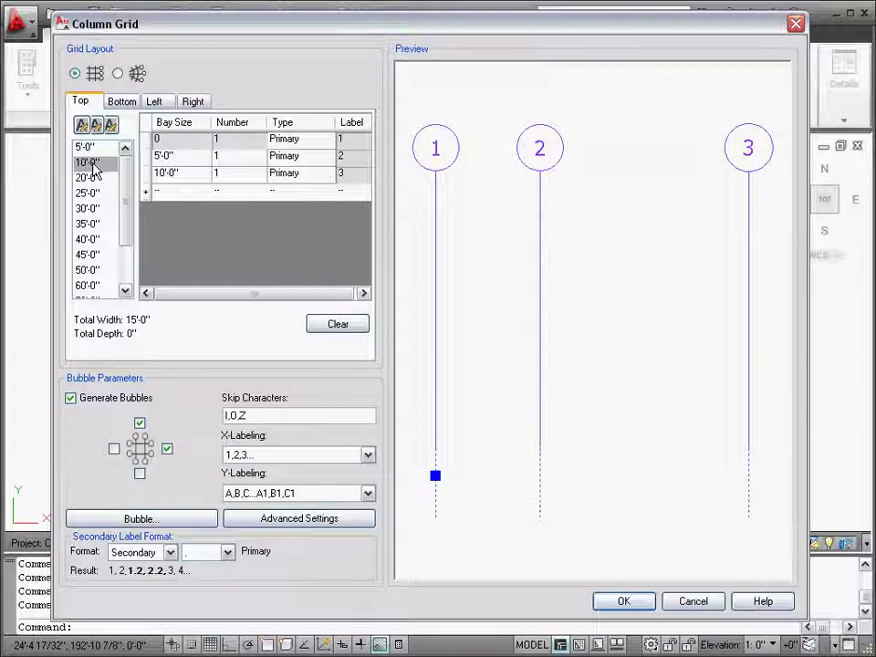
{"action": "left_click", "coordinate": [93, 179]}
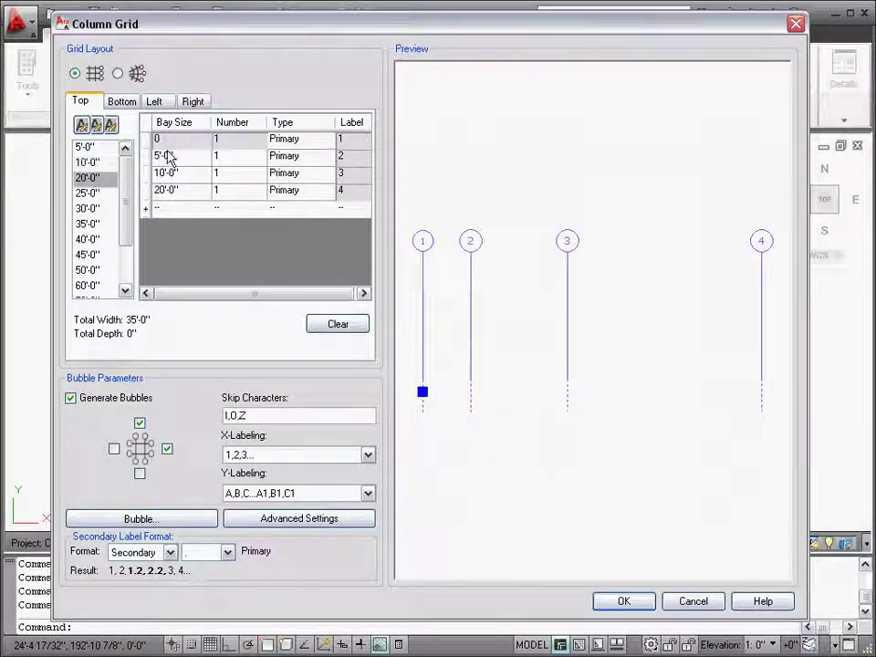
Step: Add right-side bays of 5'-0", 10'-0" and 20'-0" for a 35'-0" depth
{"action": "left_click", "coordinate": [192, 103]}
{"action": "left_click", "coordinate": [97, 149]}
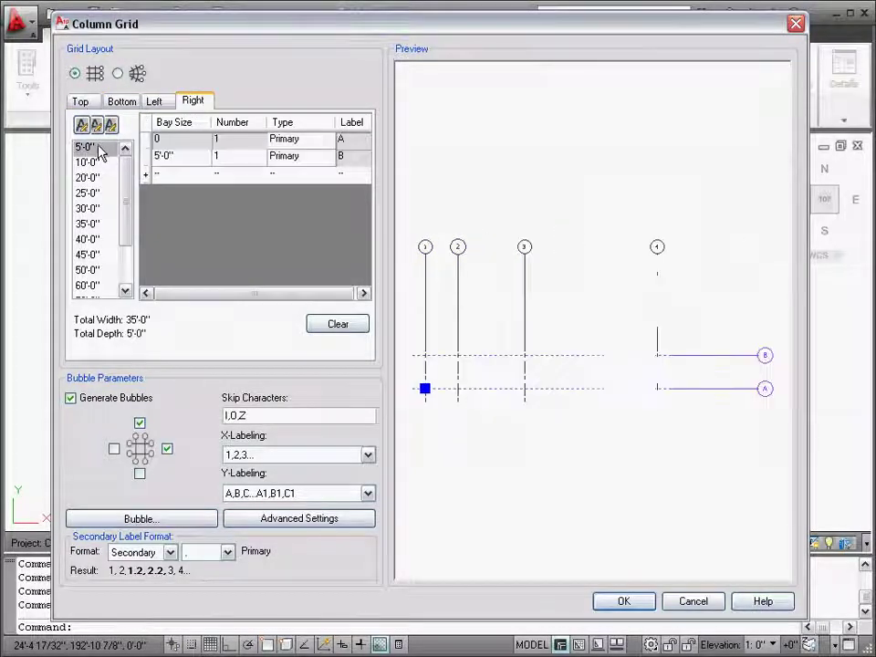
{"action": "left_click", "coordinate": [98, 164]}
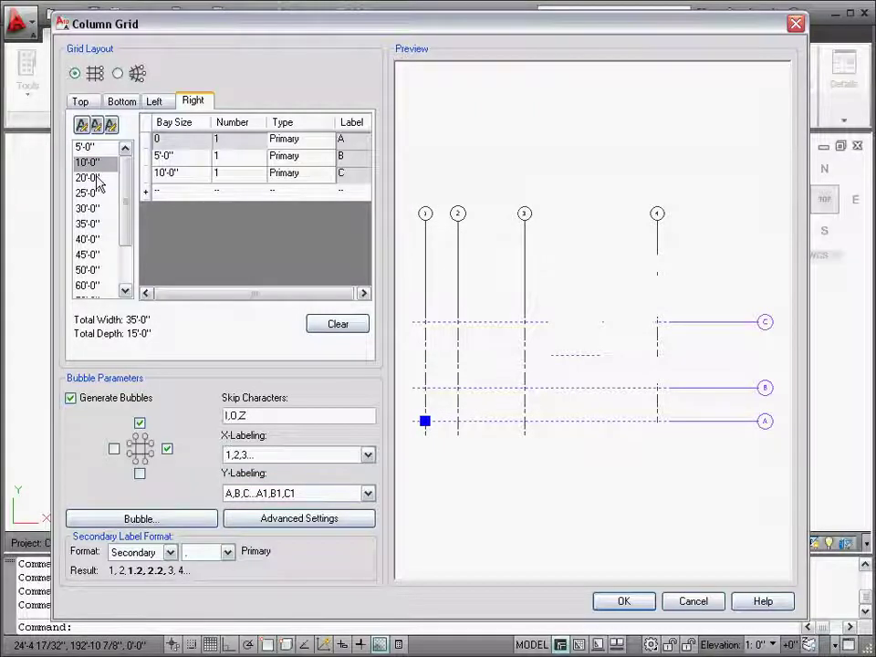
{"action": "left_click", "coordinate": [97, 178]}
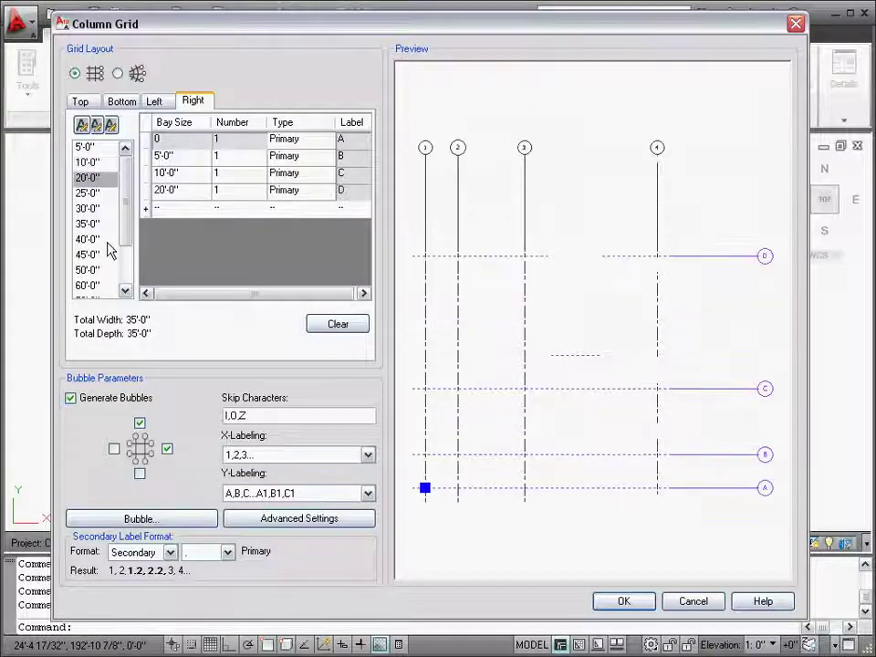
Step: Turn the left and bottom grid bubbles on, then off again, keeping only top and right
{"action": "left_click", "coordinate": [114, 448]}
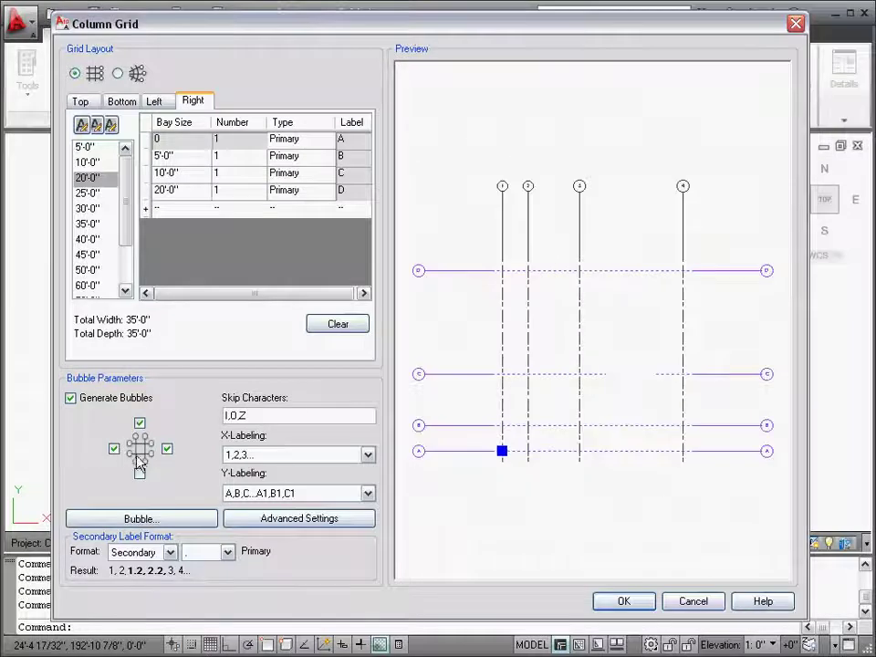
{"action": "left_click", "coordinate": [139, 473]}
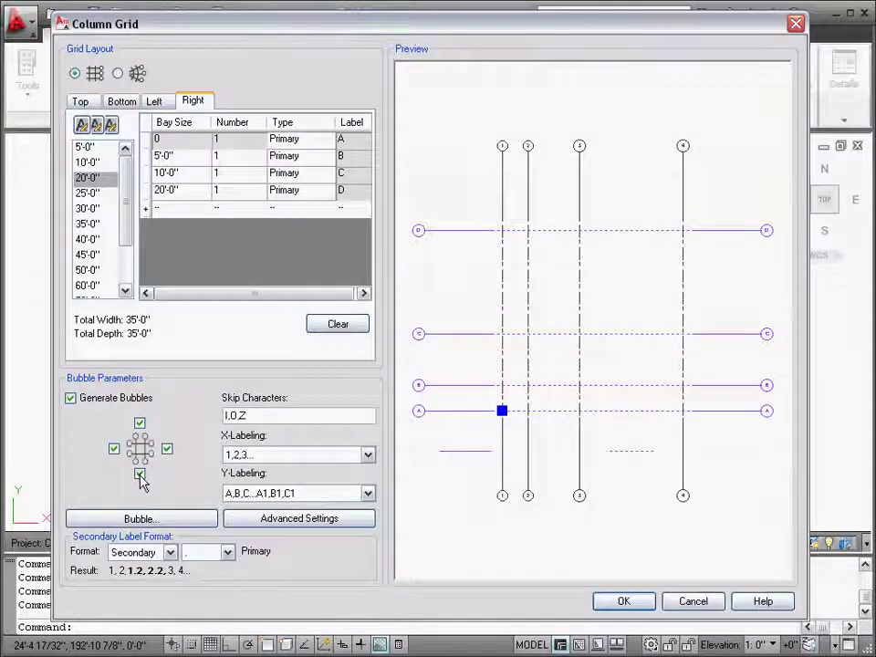
{"action": "left_click", "coordinate": [140, 472]}
{"action": "left_click", "coordinate": [114, 448]}
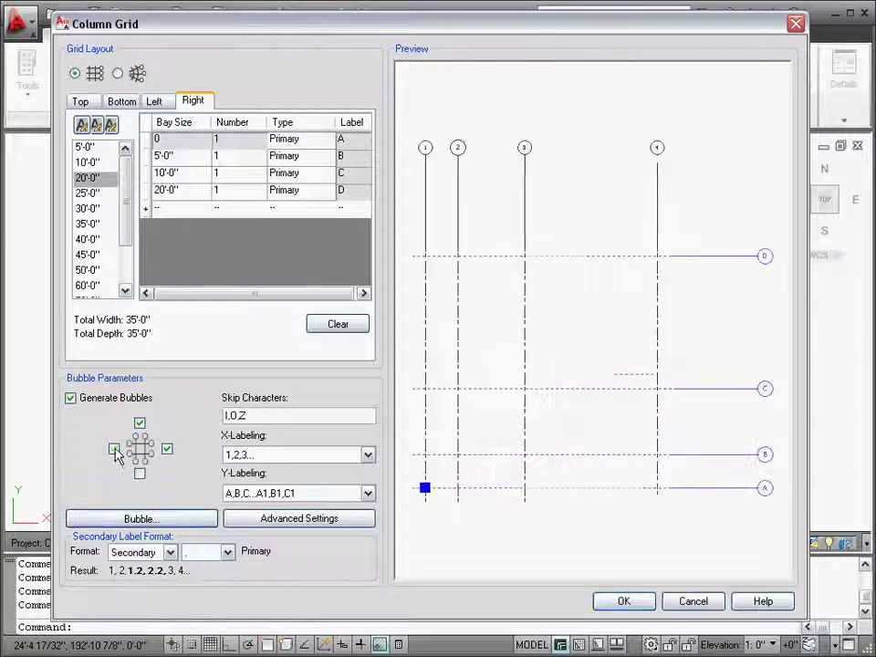
Step: Insert the 35'-0" grid at a picked point in the drawing with 0 rotation
{"action": "left_click", "coordinate": [629, 606]}
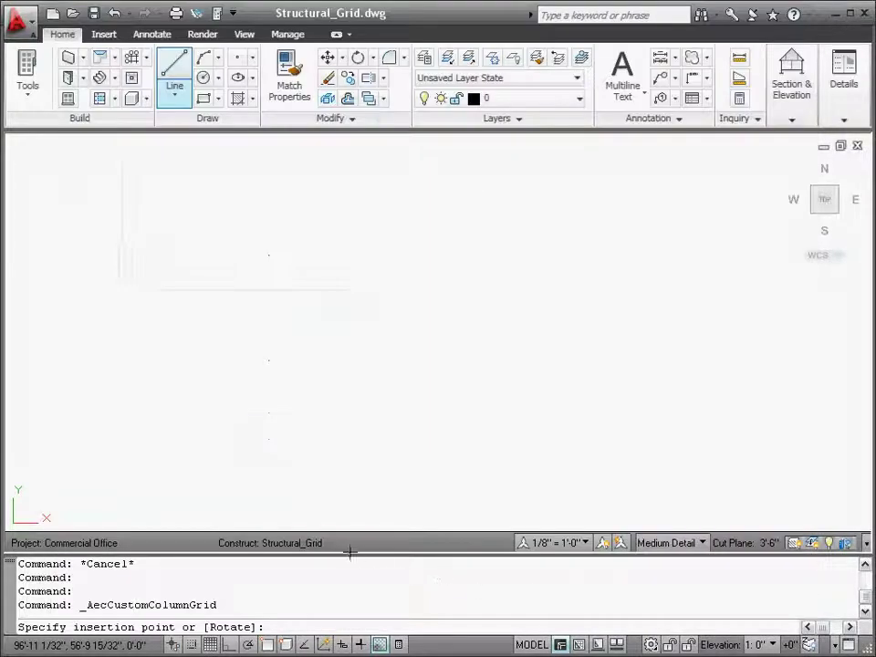
{"action": "left_click", "coordinate": [278, 440]}
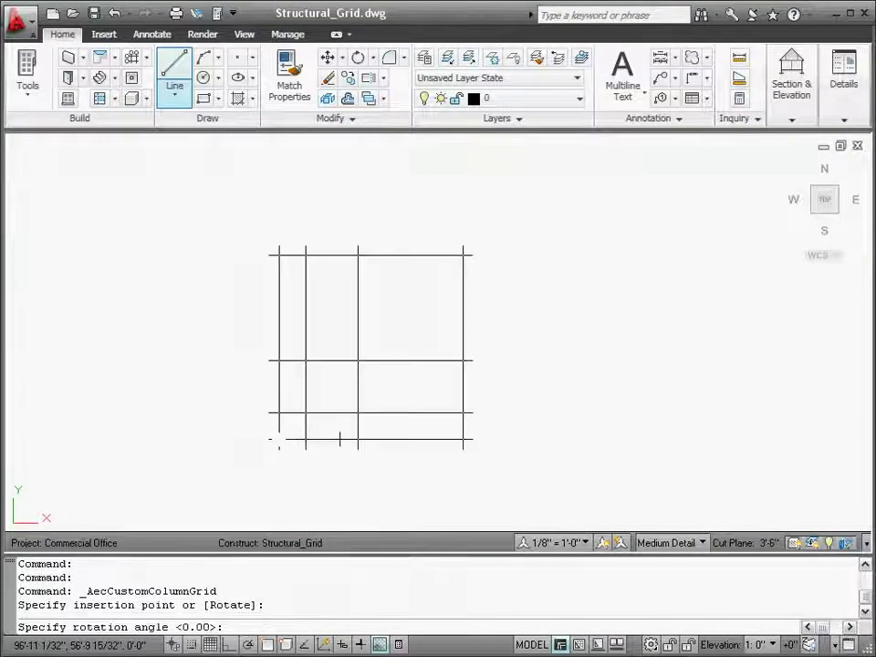
{"action": "left_click", "coordinate": [343, 440]}
{"action": "key", "text": "Escape"}
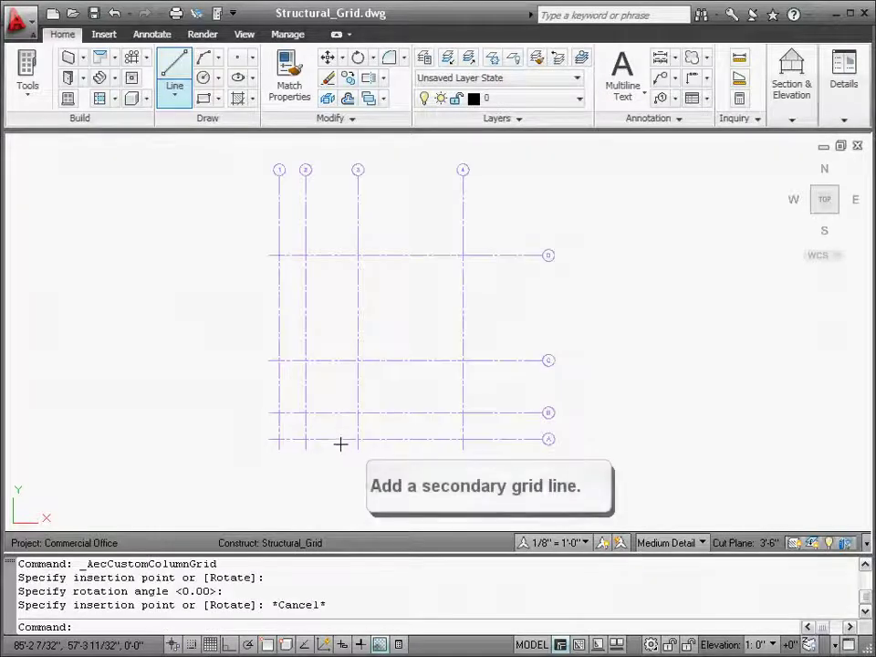
{"action": "key", "text": "Escape"}
{"action": "key", "text": "Escape"}
{"action": "key", "text": "Escape"}
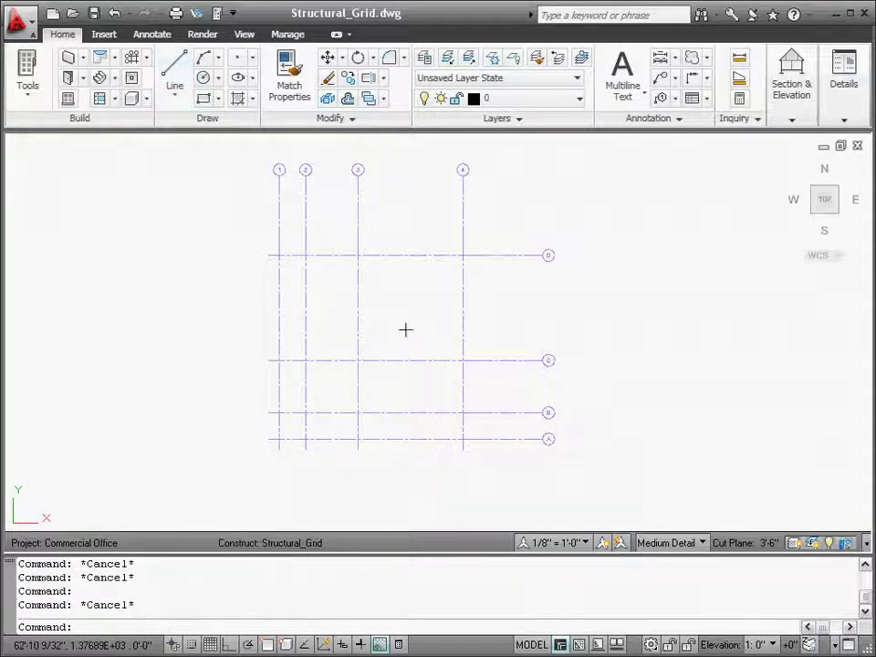
Step: Offset grid line C by 5' toward D to create secondary grid line 1.C
{"action": "left_click", "coordinate": [408, 253]}
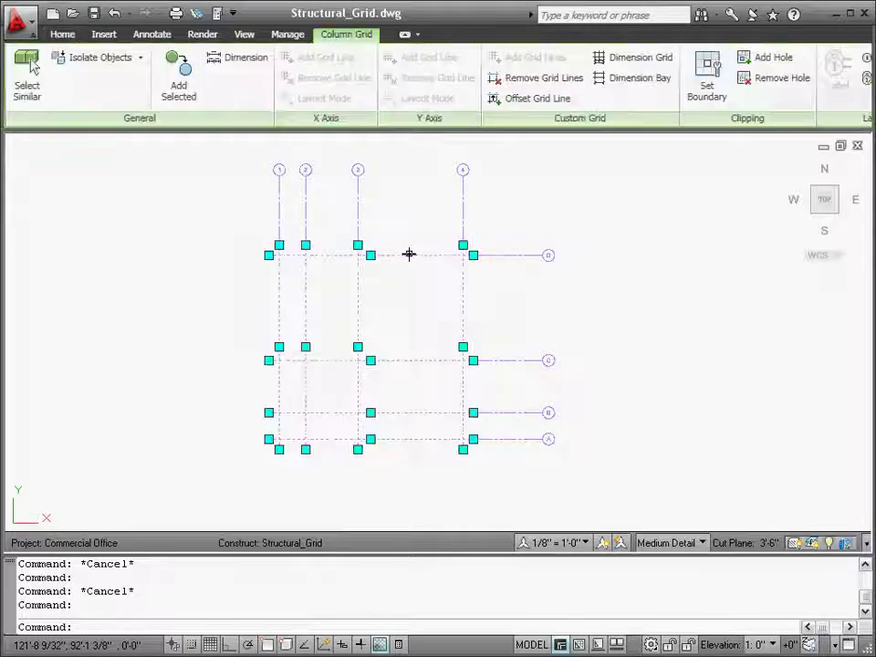
{"action": "left_click", "coordinate": [516, 105]}
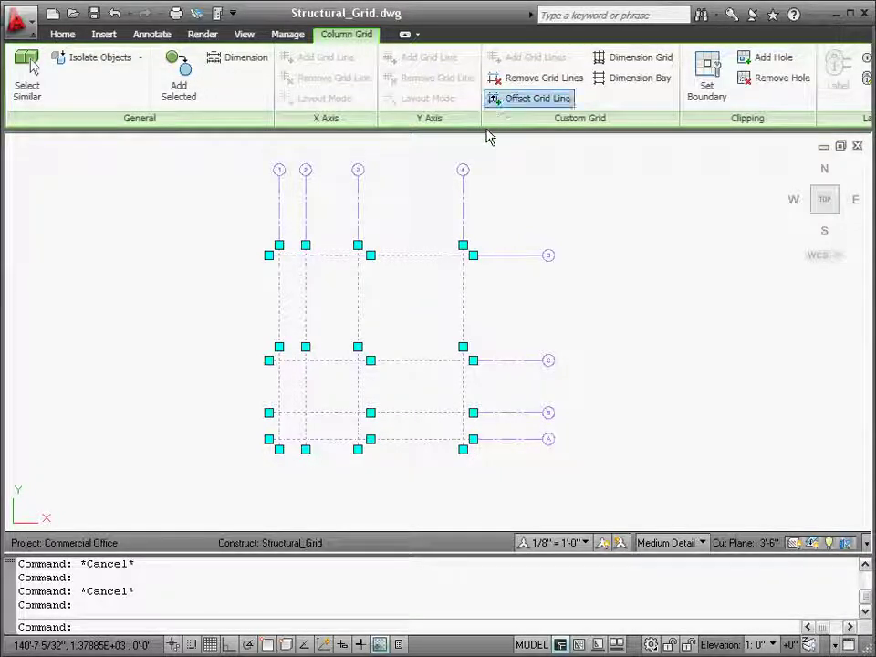
{"action": "left_click", "coordinate": [406, 361]}
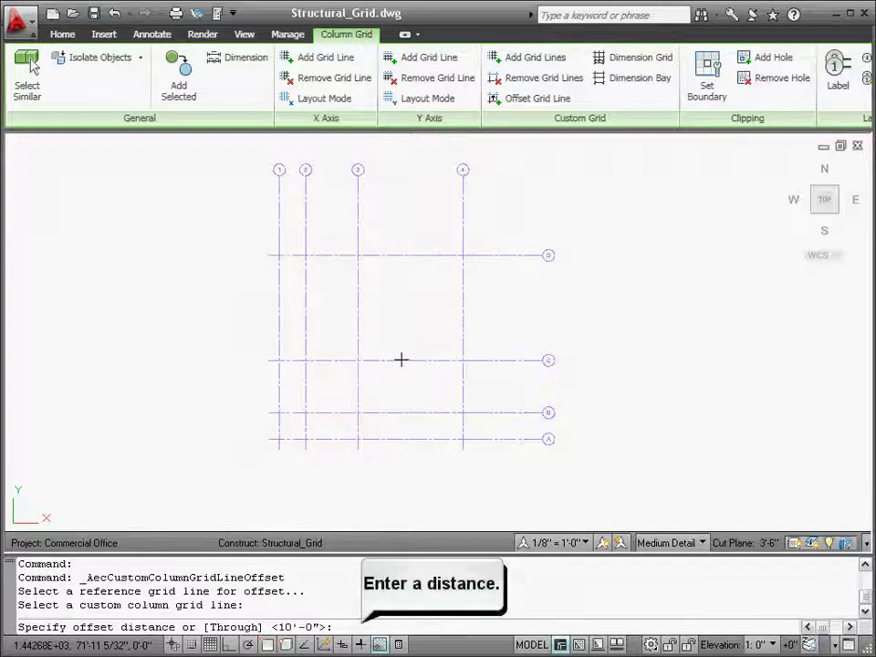
{"action": "type", "text": "5"}
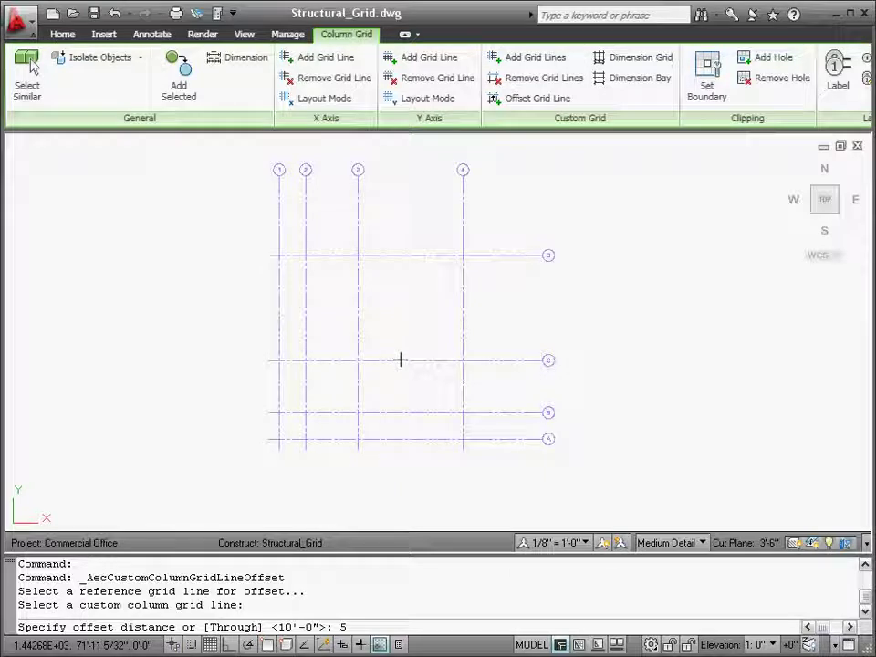
{"action": "type", "text": "'"}
{"action": "key", "text": "Return"}
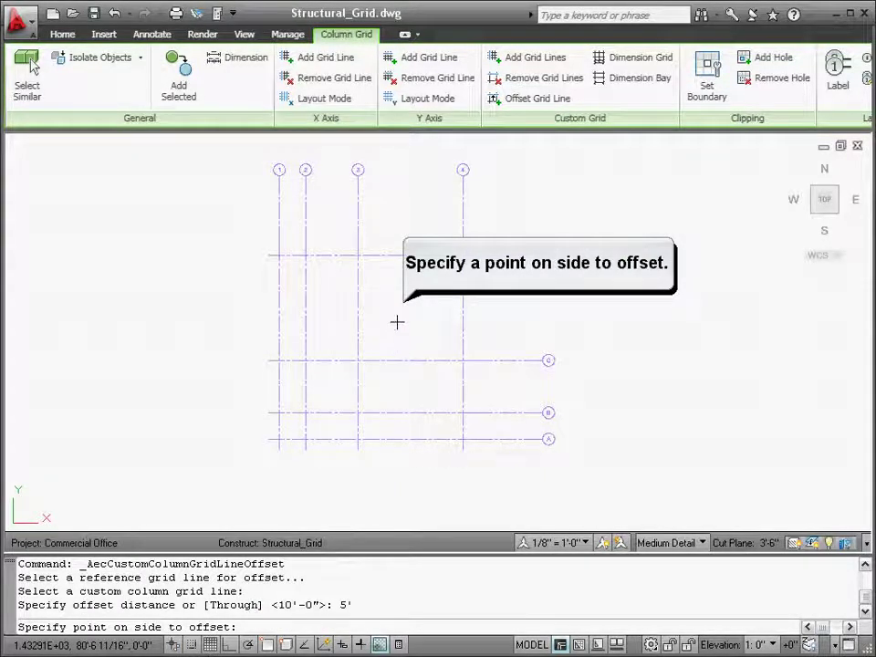
{"action": "left_click", "coordinate": [397, 317]}
{"action": "key", "text": "Return"}
{"action": "key", "text": "Escape"}
{"action": "key", "text": "Escape"}
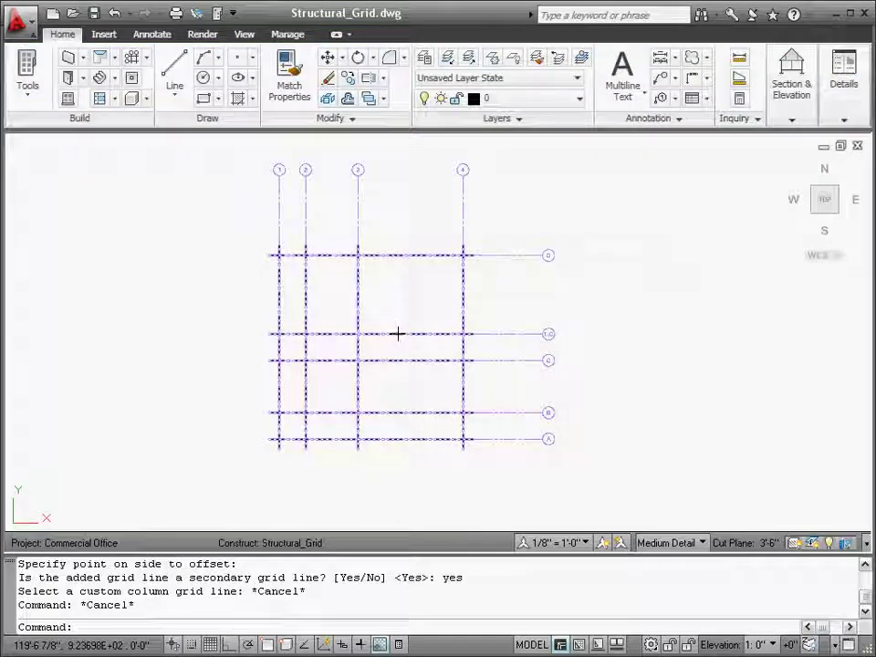
{"action": "left_click", "coordinate": [397, 334]}
{"action": "key", "text": "Escape"}
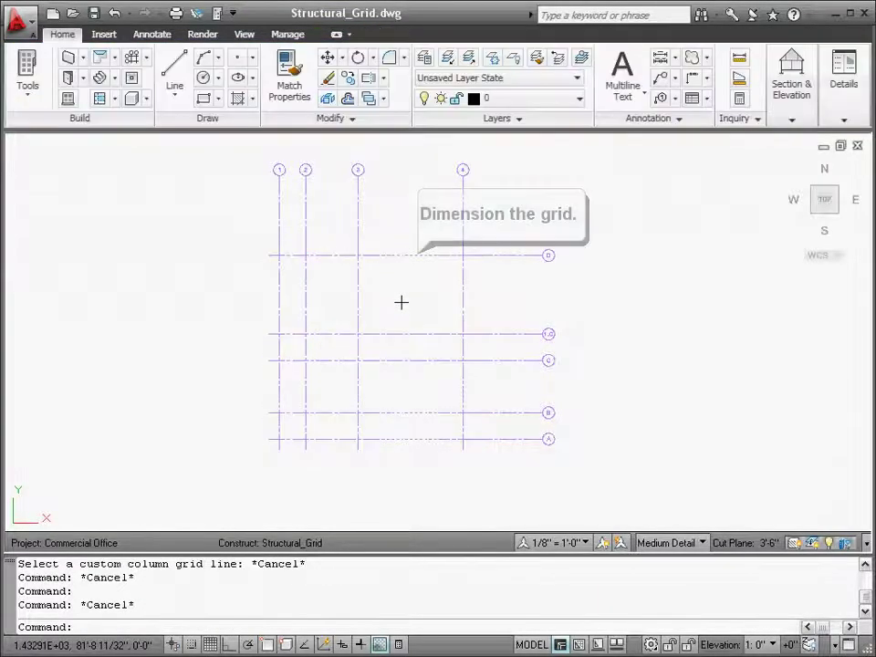
Step: Add bay and overall 35'-0" dimensions to the column grid at a 5' offset
{"action": "left_click", "coordinate": [402, 257]}
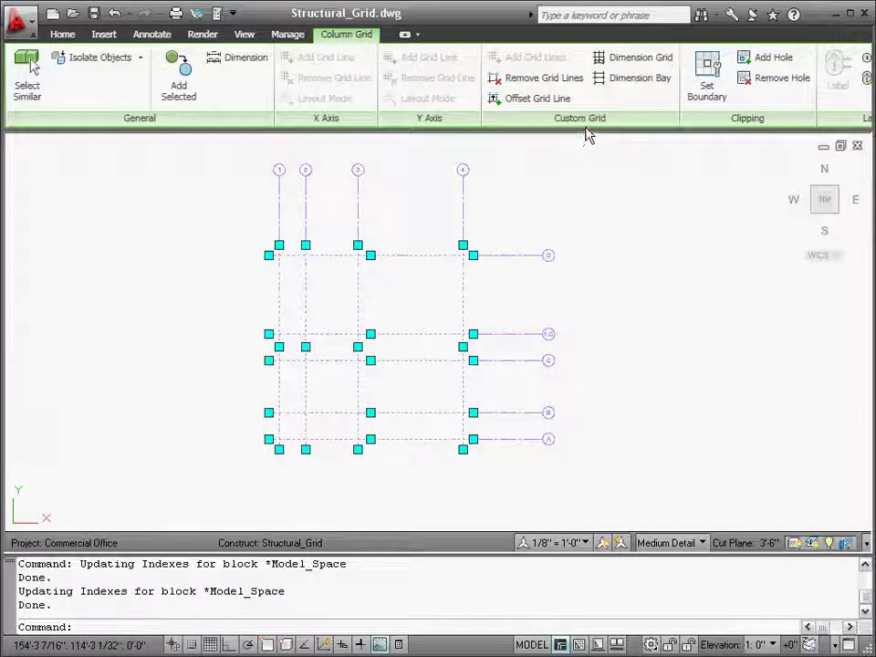
{"action": "left_click", "coordinate": [598, 64]}
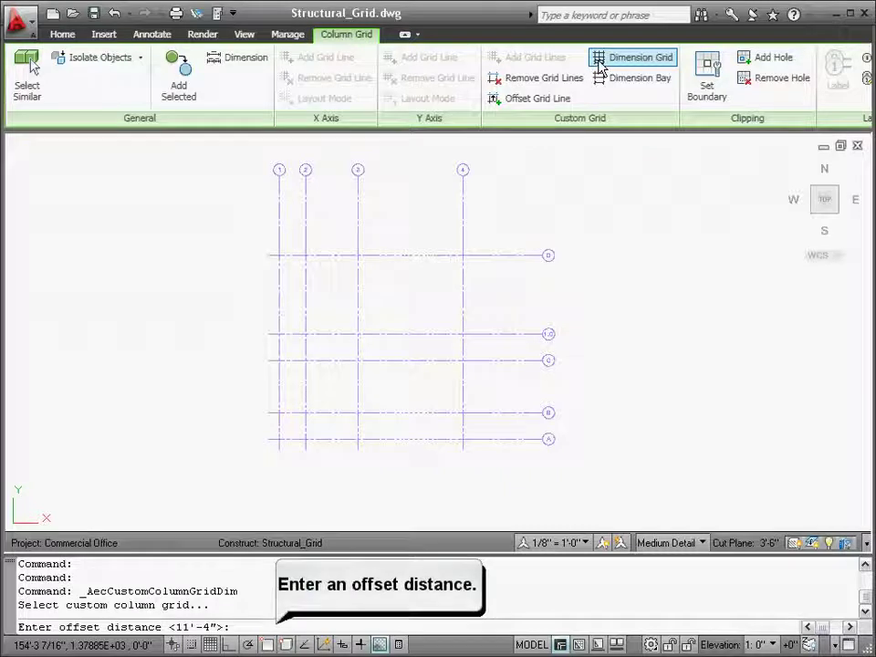
{"action": "type", "text": "5'"}
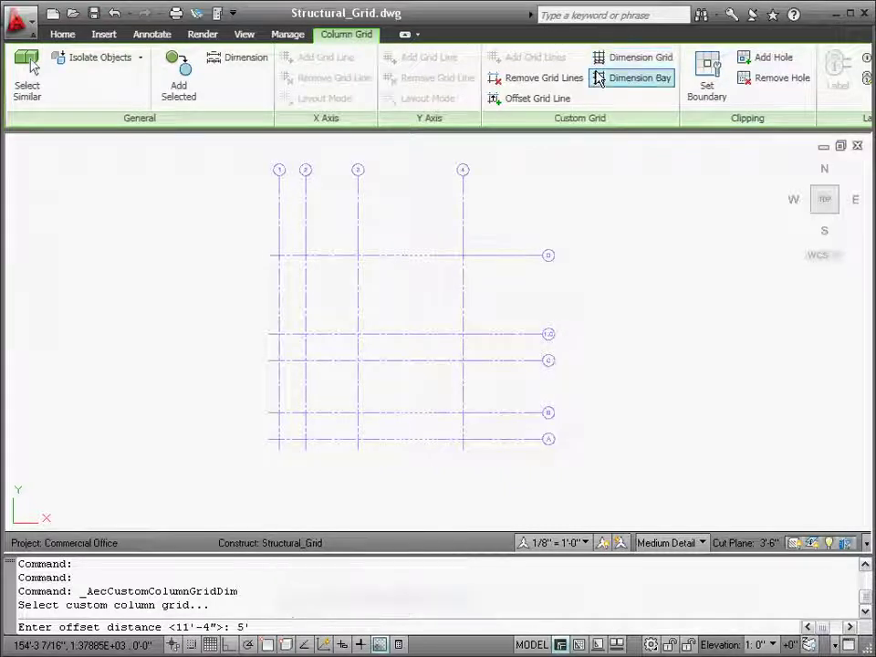
{"action": "key", "text": "Return"}
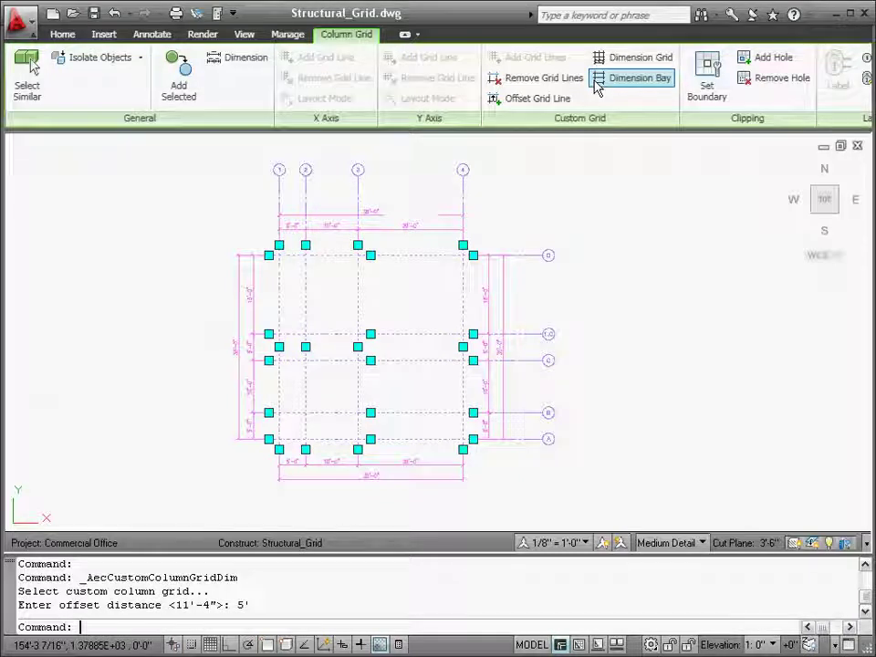
{"action": "key", "text": "Escape"}
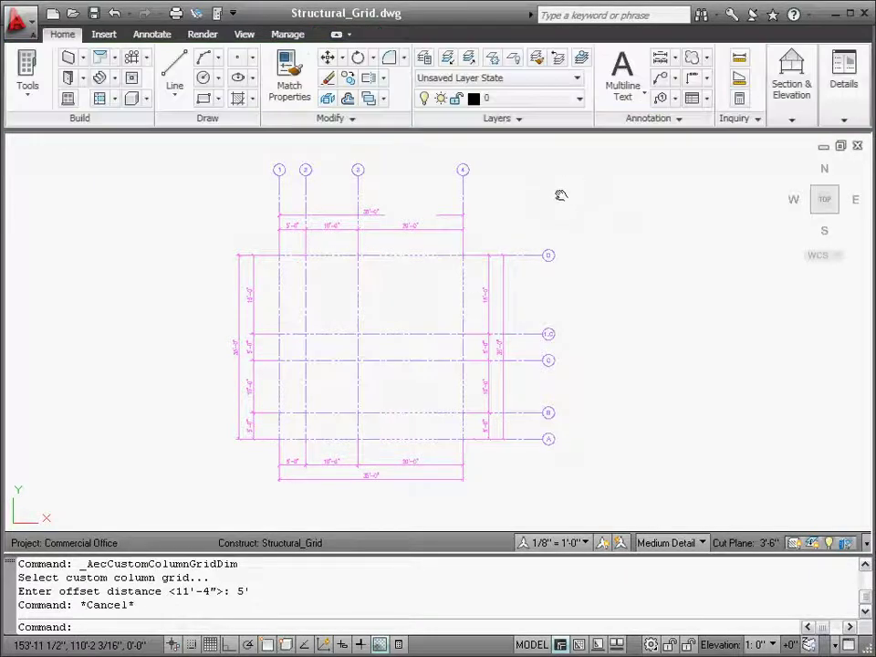
Step: Convert the small closed polyline into 'Custom Column' at its centroid, erasing the layout geometry
{"action": "scroll", "coordinate": [555, 290], "scroll_direction": "up", "scroll_amount": 5}
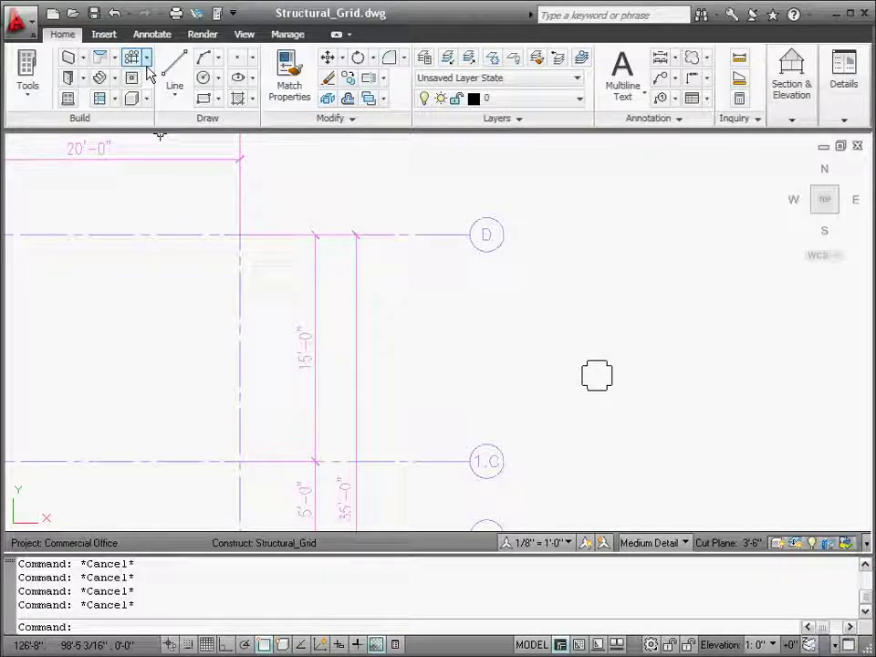
{"action": "left_click", "coordinate": [146, 58]}
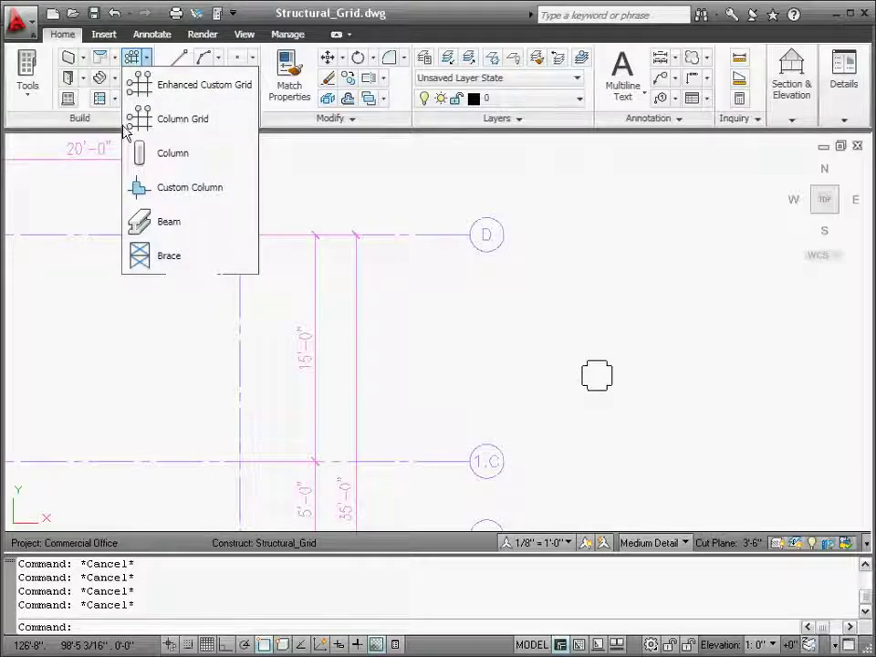
{"action": "left_click", "coordinate": [144, 188]}
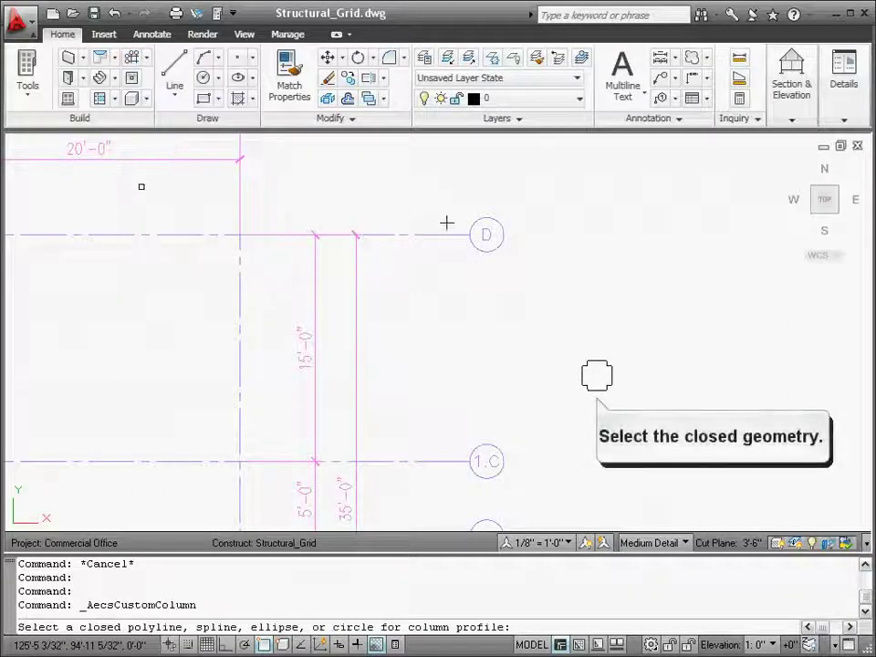
{"action": "left_click", "coordinate": [581, 367]}
{"action": "key", "text": "Return"}
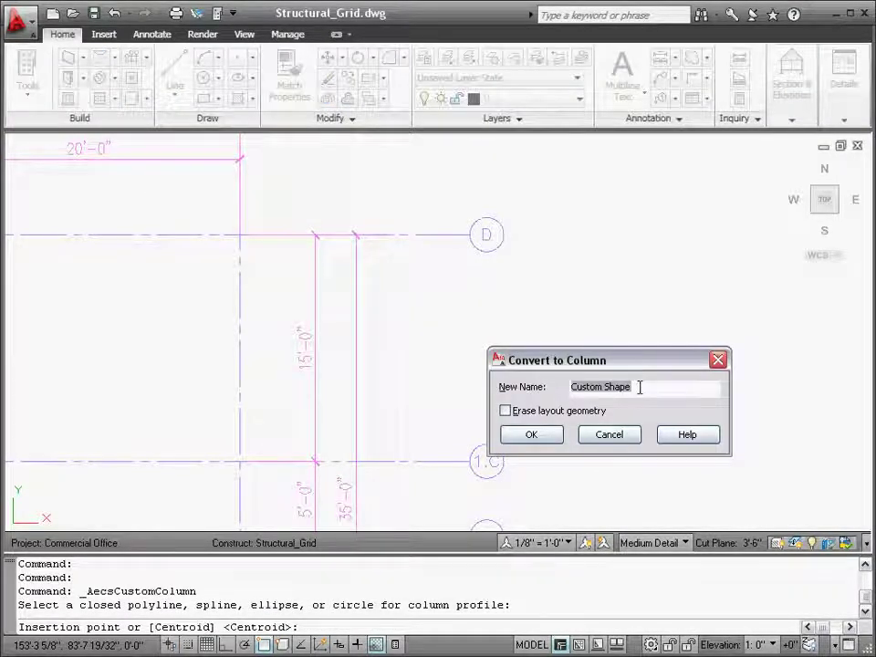
{"action": "type", "text": "Custom Column"}
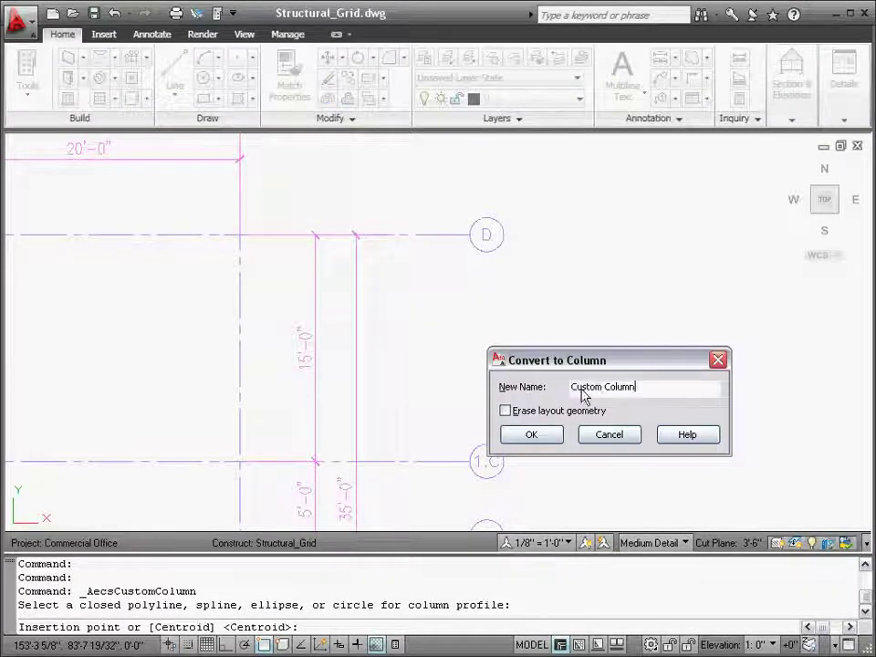
{"action": "left_click", "coordinate": [506, 412]}
Step: Create the custom column and add copies at the left grid line's intersections with D and 1.C
{"action": "left_click", "coordinate": [542, 440]}
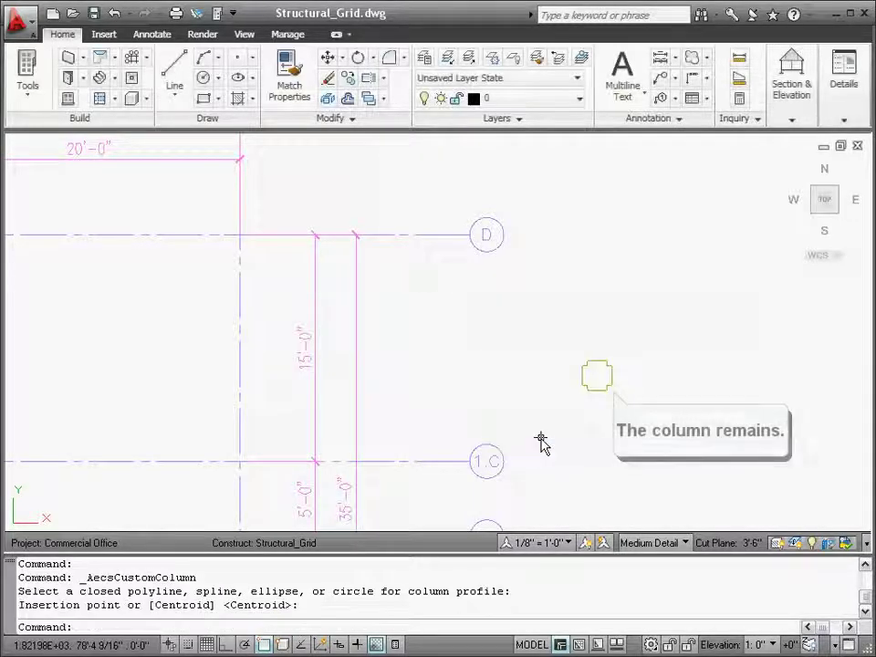
{"action": "left_click", "coordinate": [583, 385]}
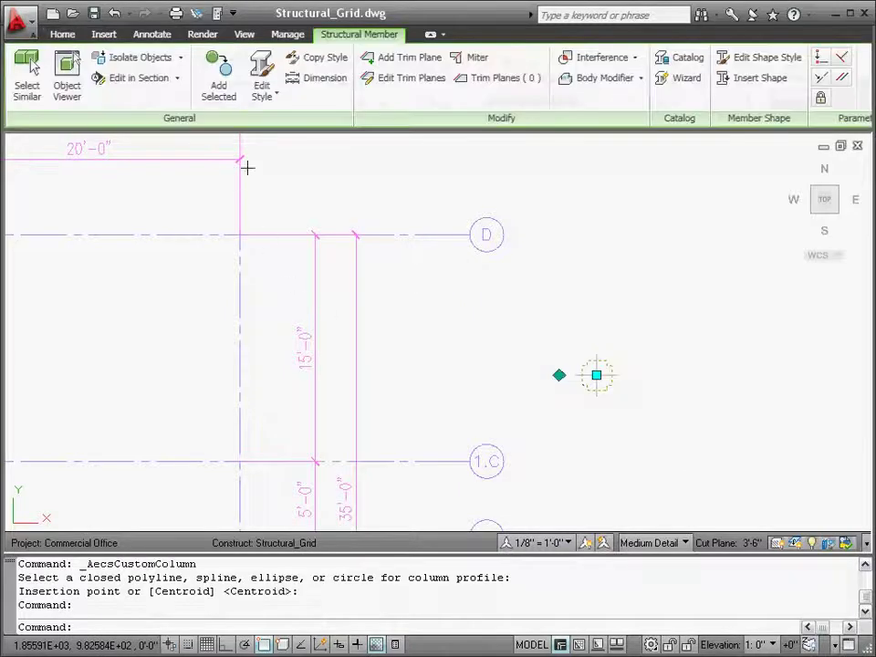
{"action": "left_click", "coordinate": [228, 93]}
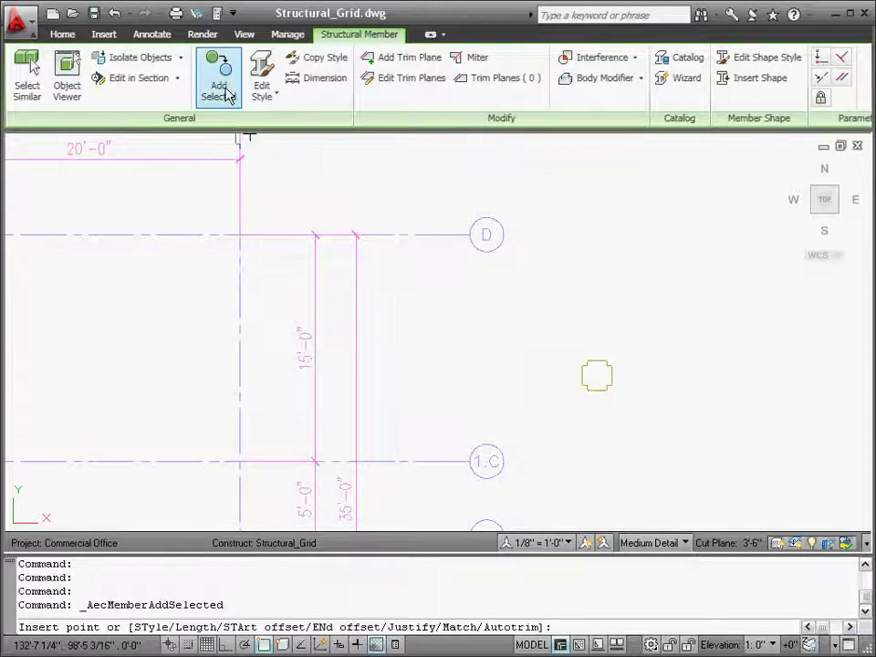
{"action": "left_click", "coordinate": [239, 235]}
{"action": "key", "text": "Return"}
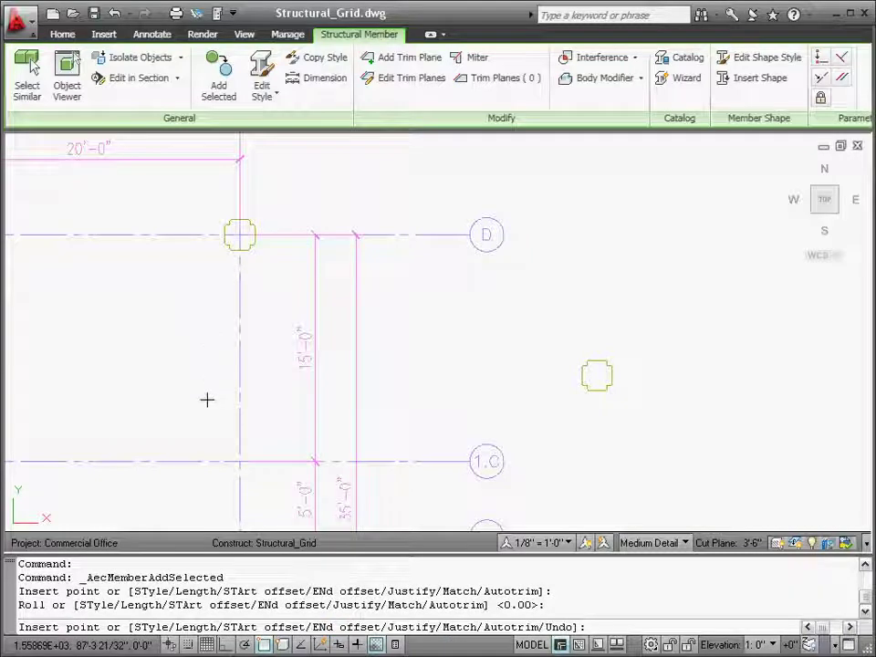
{"action": "left_click", "coordinate": [239, 461]}
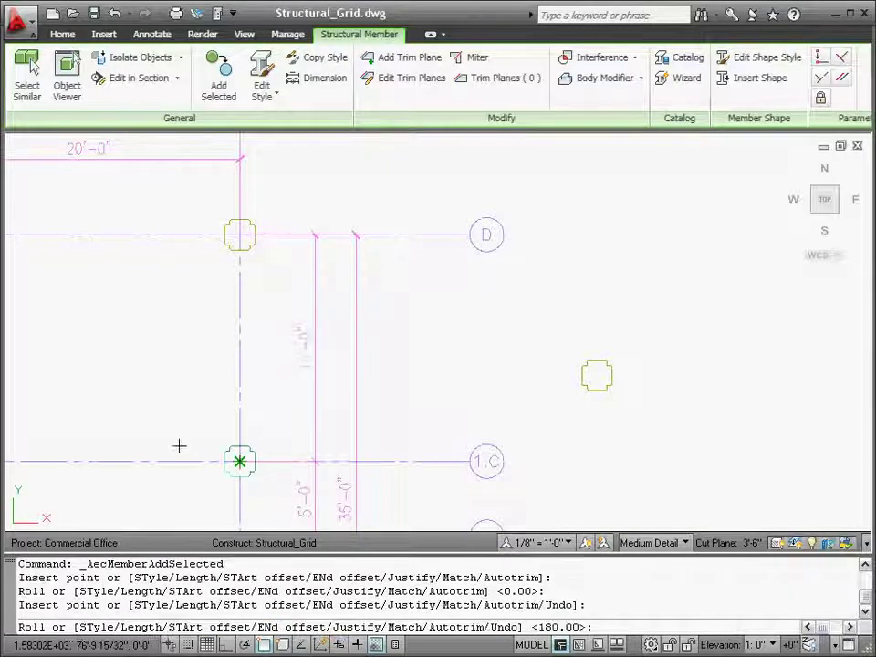
{"action": "key", "text": "Return"}
{"action": "key", "text": "Return"}
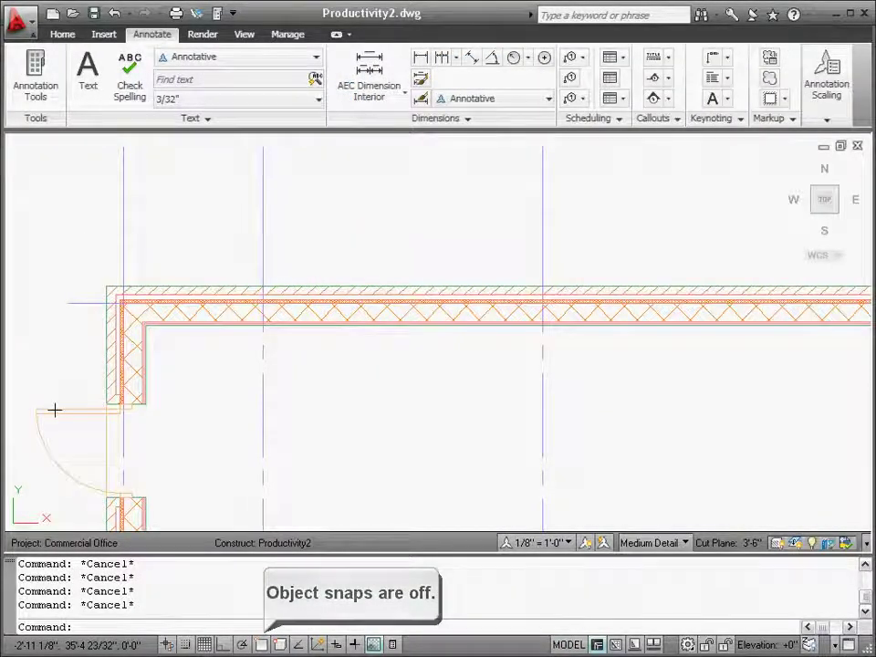
Step: Select the left-wall door and begin adding another door like it
{"action": "left_click", "coordinate": [56, 410]}
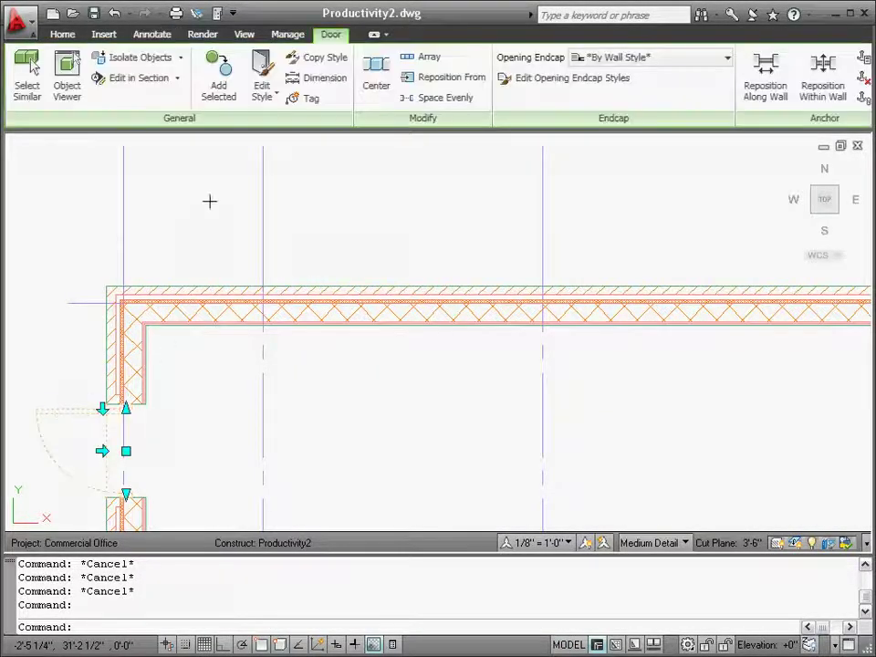
{"action": "left_click", "coordinate": [220, 97]}
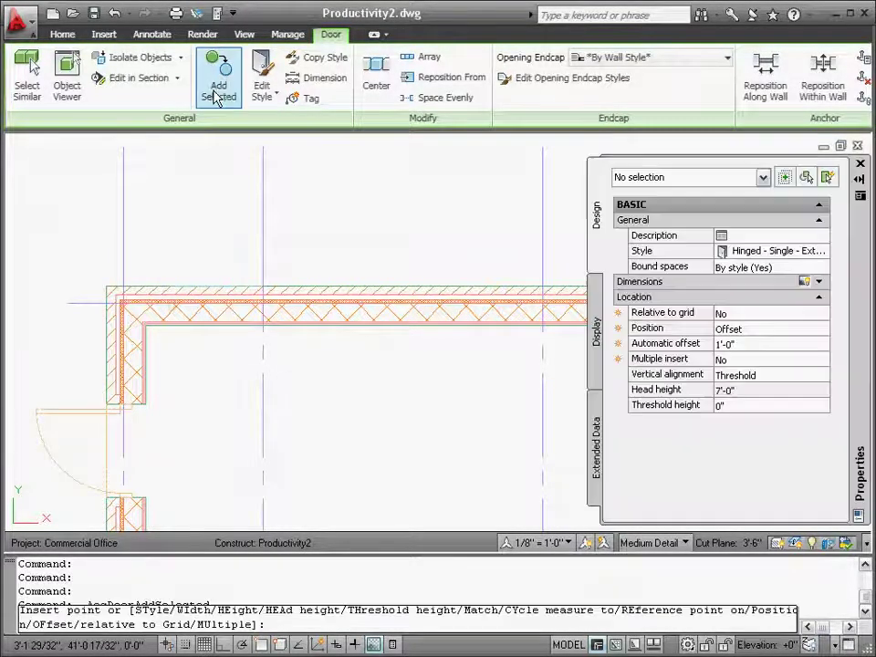
Step: Set the door's automatic offset to 2'-0" and place a test door in the top wall
{"action": "left_click", "coordinate": [748, 344]}
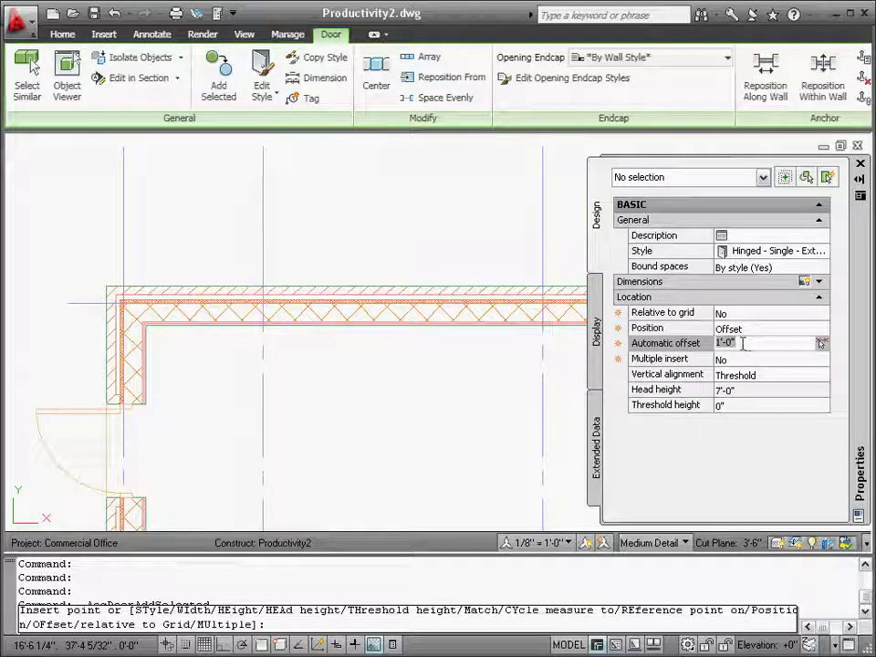
{"action": "type", "text": "2'"}
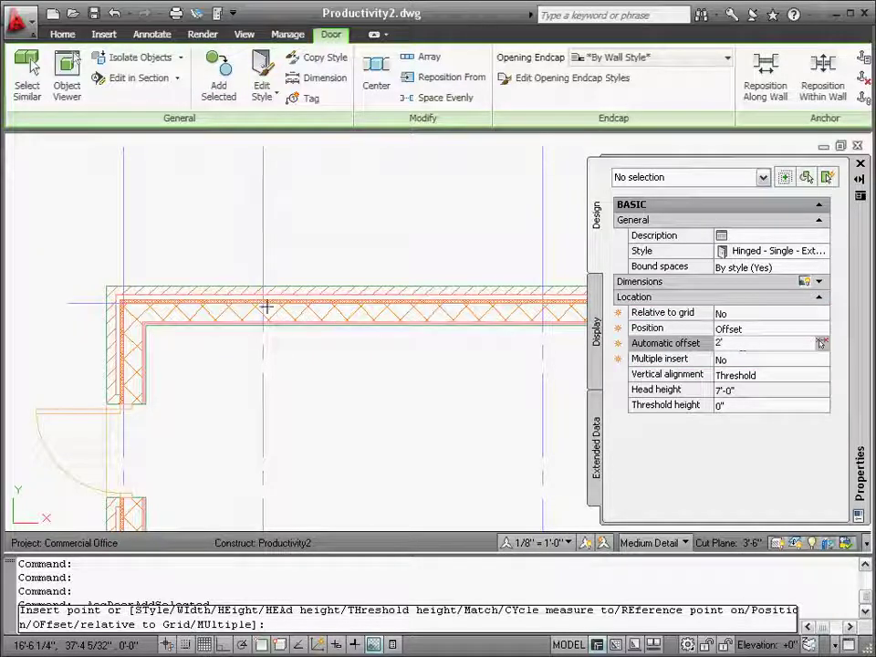
{"action": "left_click", "coordinate": [221, 274]}
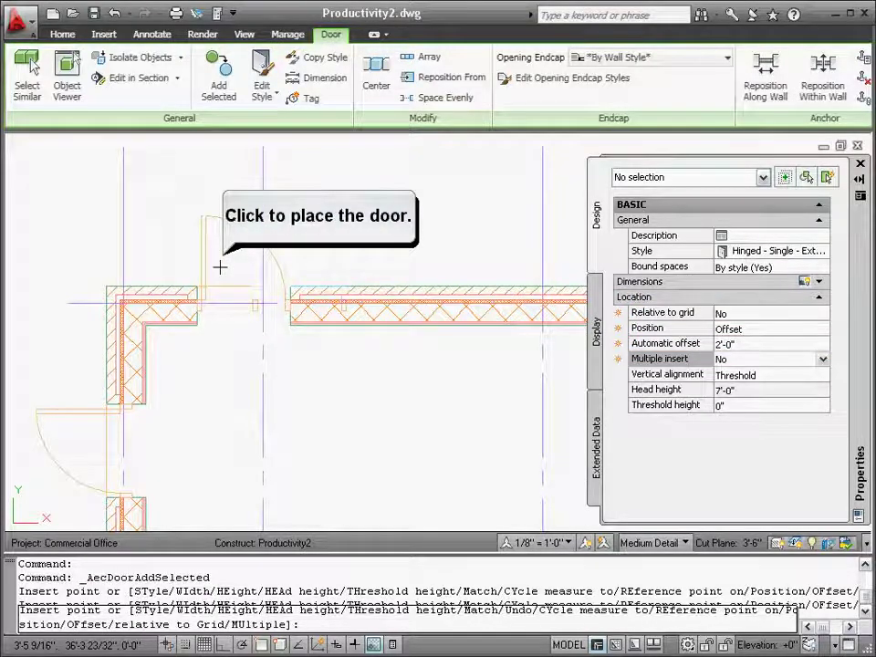
{"action": "key", "text": "Return"}
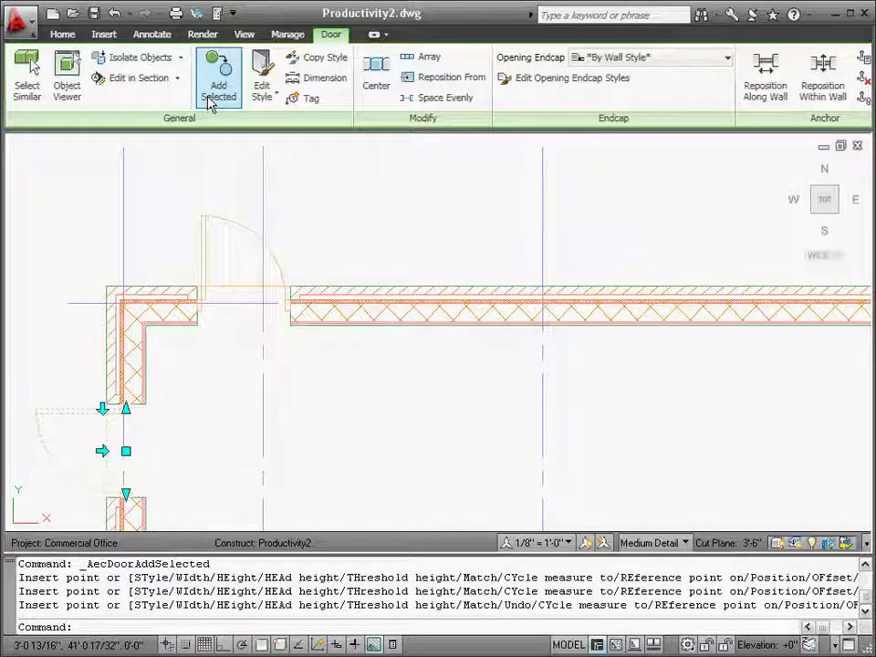
Step: Erase the test door from the top wall, leaving only the left-wall door
{"action": "left_click", "coordinate": [209, 98]}
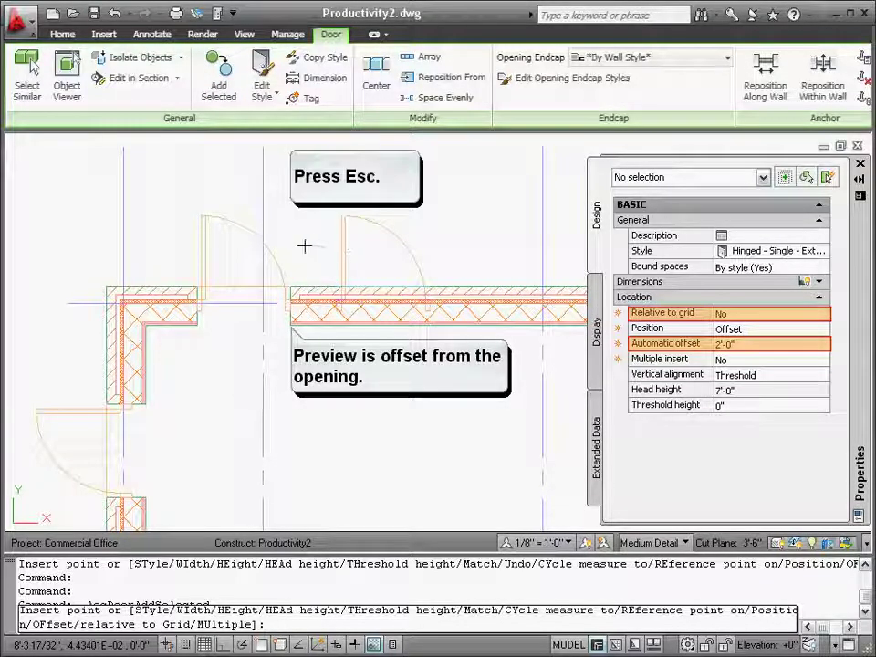
{"action": "key", "text": "Escape"}
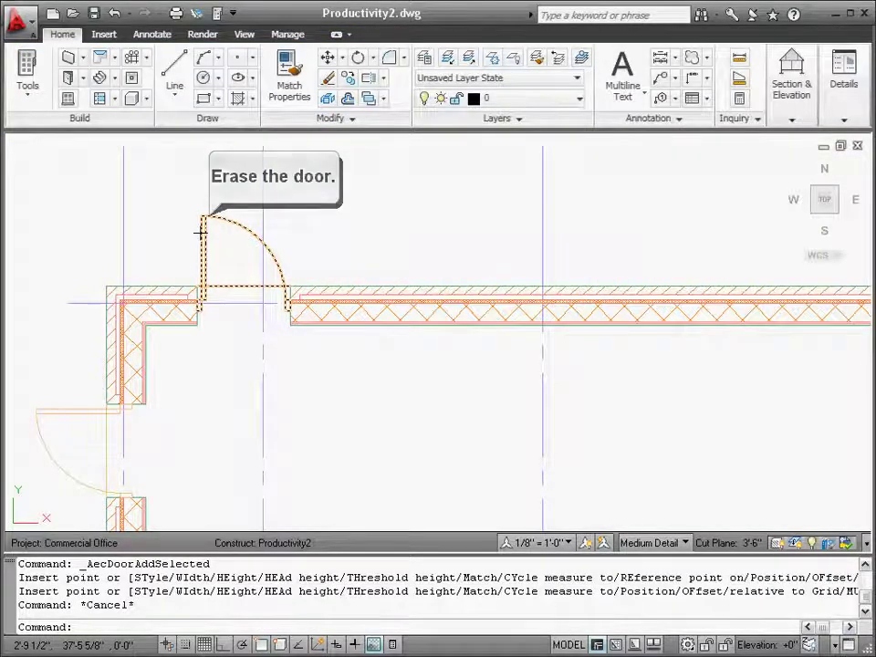
{"action": "key", "text": "Delete"}
{"action": "key", "text": "Escape"}
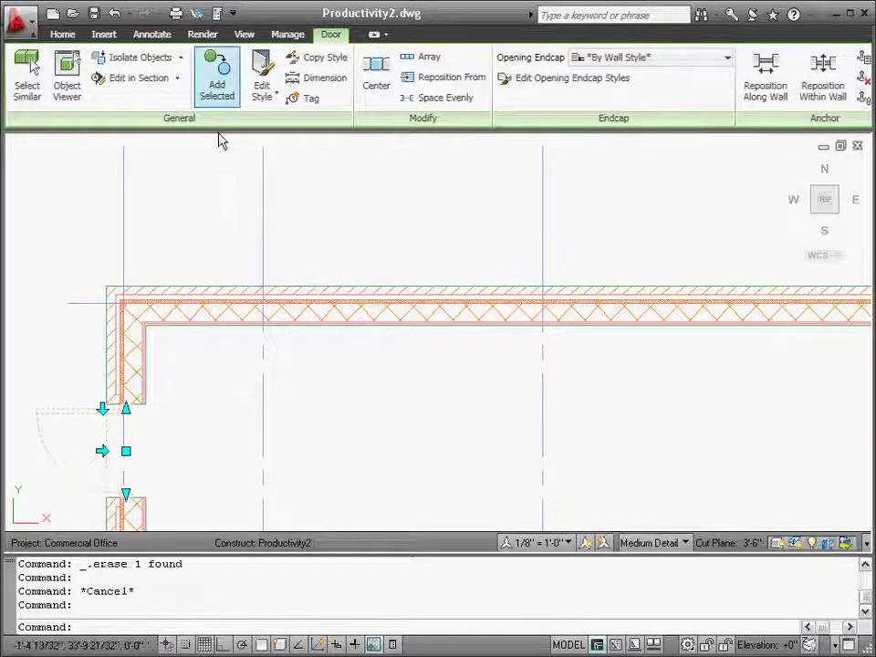
Step: Start adding a door like the existing one with Relative to grid set to Yes
{"action": "left_click", "coordinate": [217, 81]}
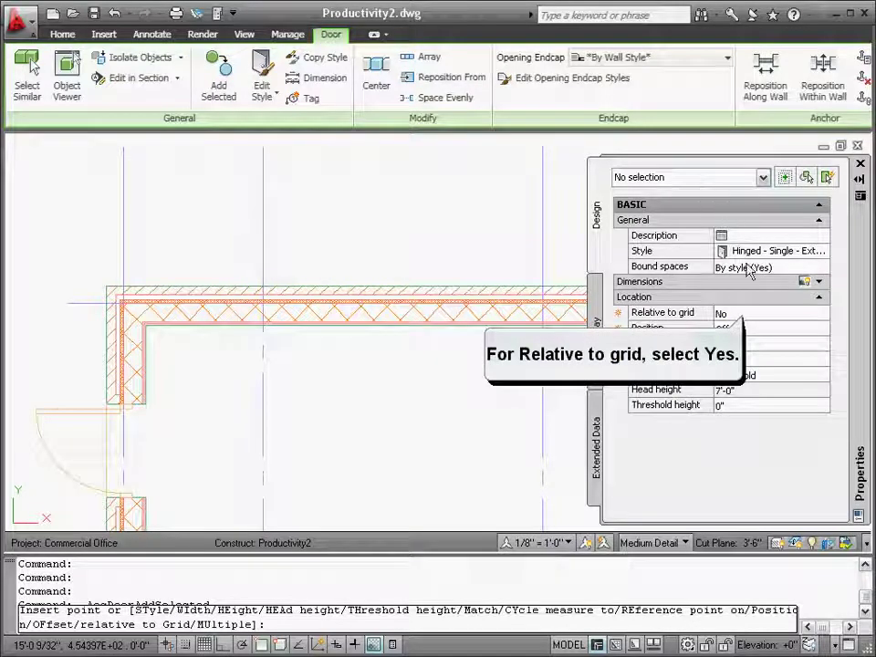
{"action": "left_click", "coordinate": [776, 314]}
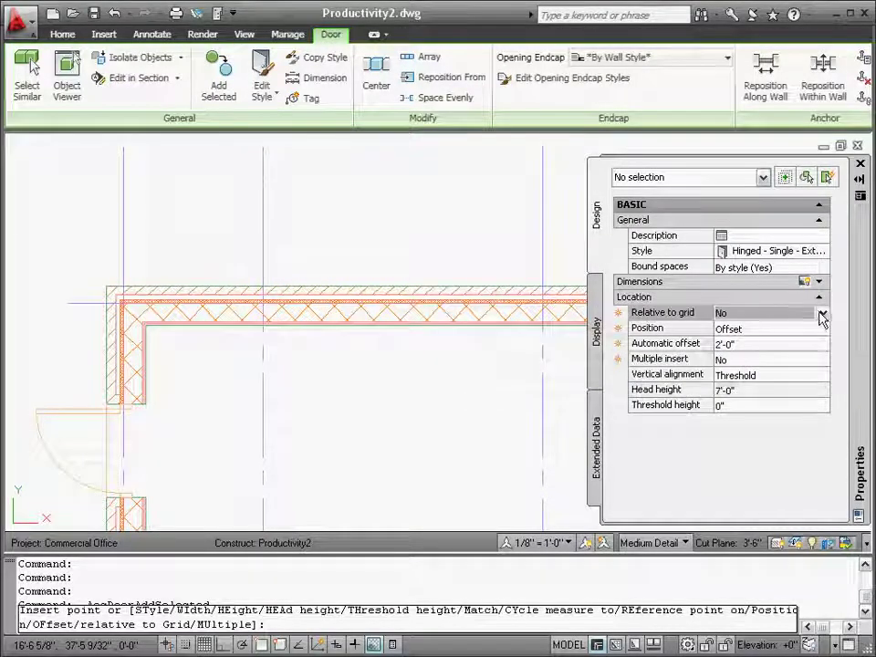
{"action": "left_click", "coordinate": [822, 314]}
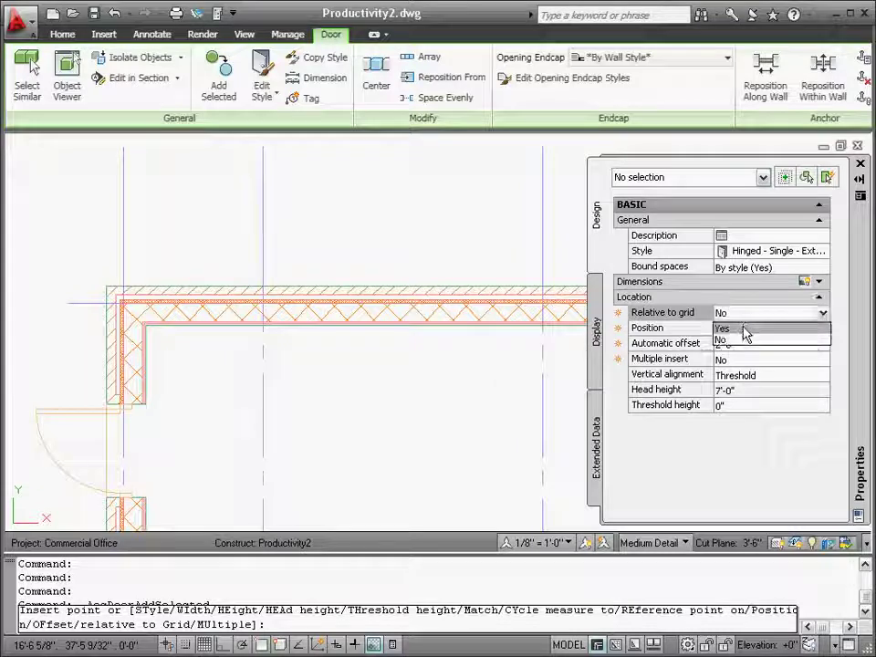
{"action": "key", "text": "Return"}
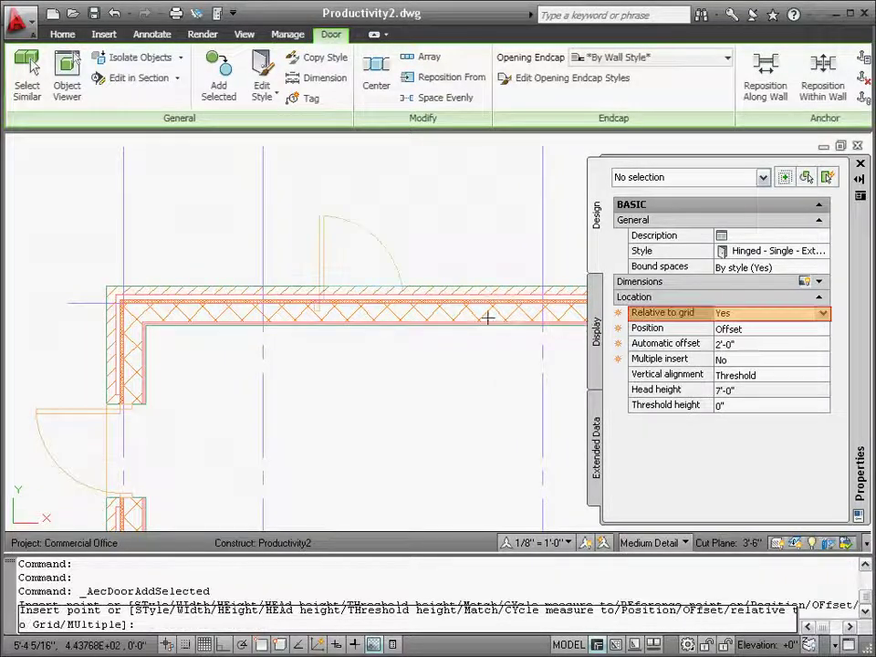
Step: Place a trial door in the top wall offset from the nearest grid line, then delete it
{"action": "left_click", "coordinate": [274, 246]}
{"action": "key", "text": "Escape"}
{"action": "key", "text": "Escape"}
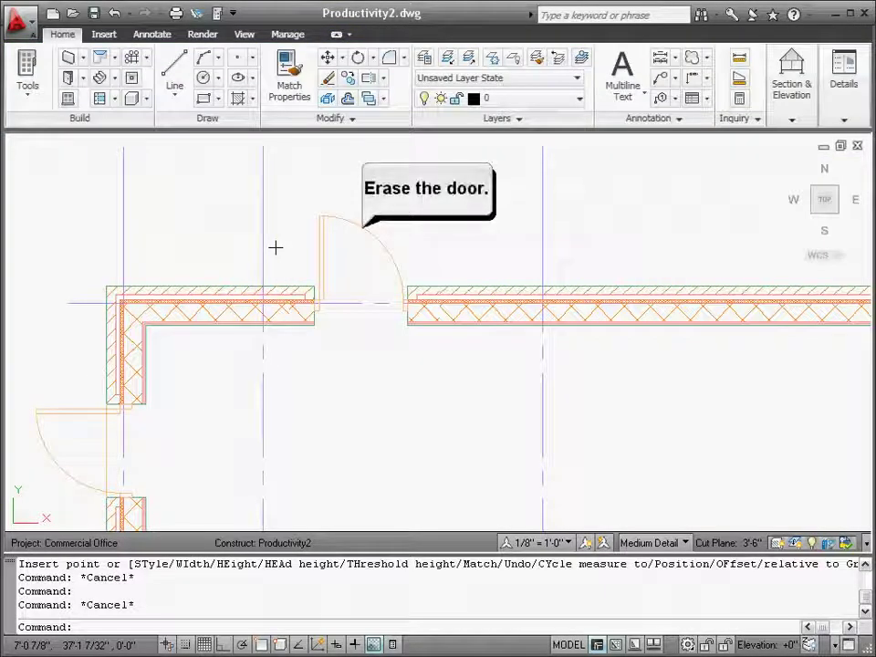
{"action": "left_click", "coordinate": [319, 245]}
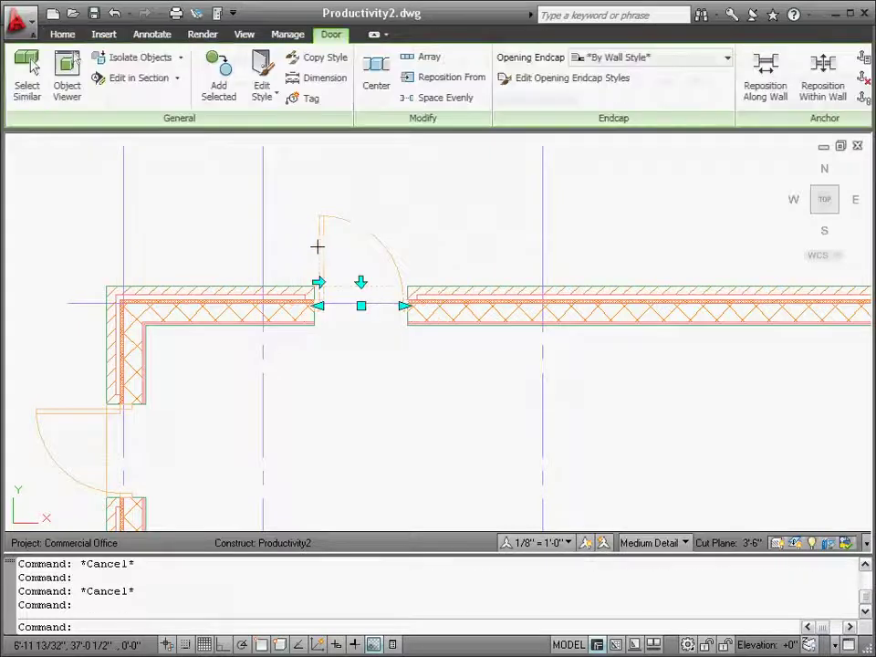
{"action": "key", "text": "Delete"}
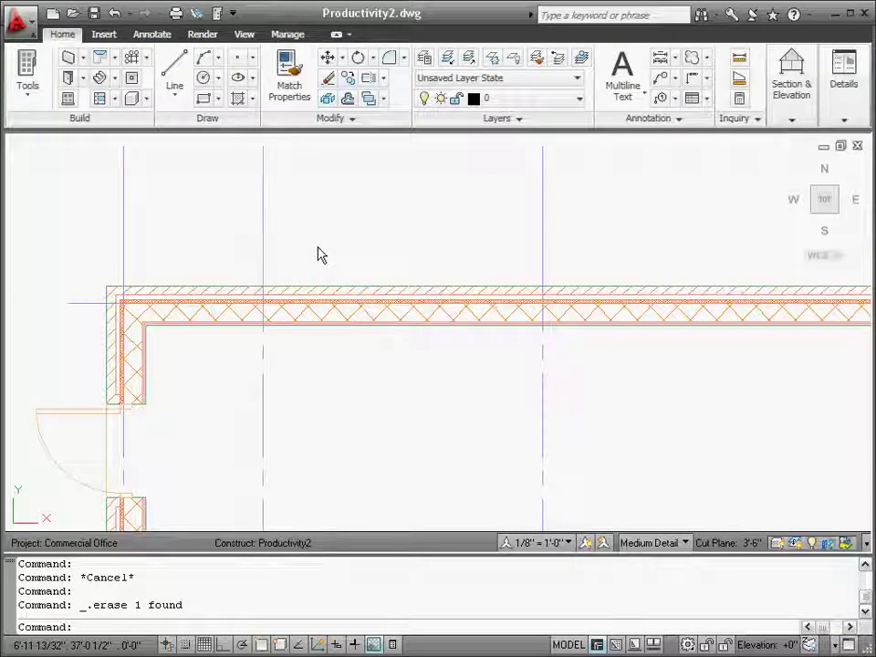
Step: Start a new door with its Position set to Center
{"action": "left_click", "coordinate": [71, 79]}
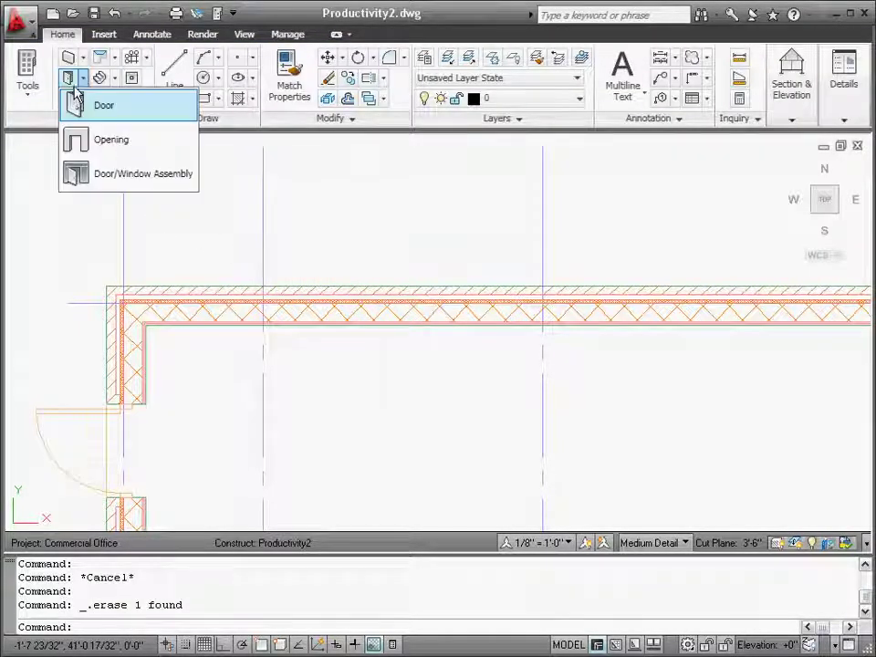
{"action": "left_click", "coordinate": [79, 104]}
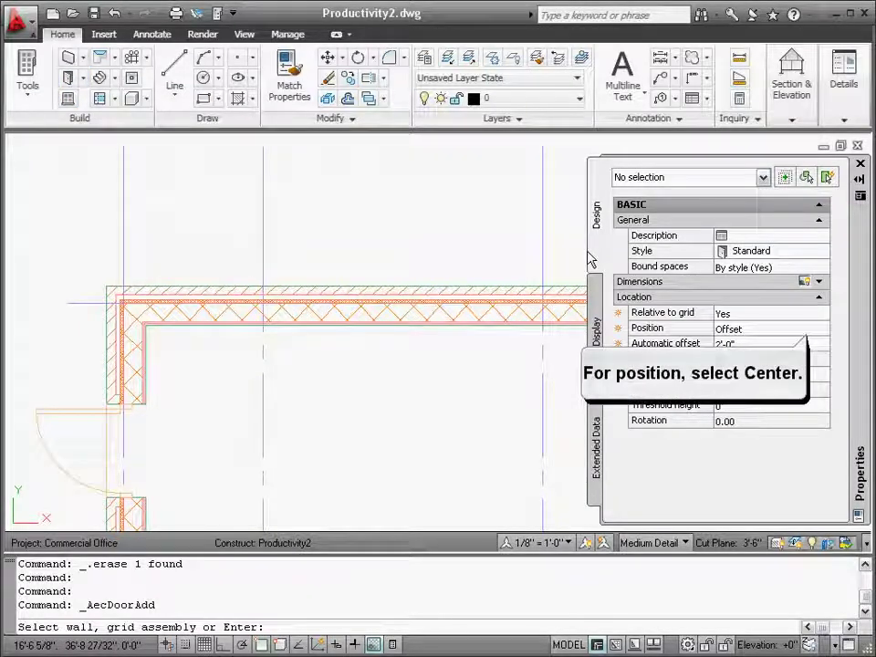
{"action": "left_click", "coordinate": [818, 332]}
{"action": "left_click", "coordinate": [823, 329]}
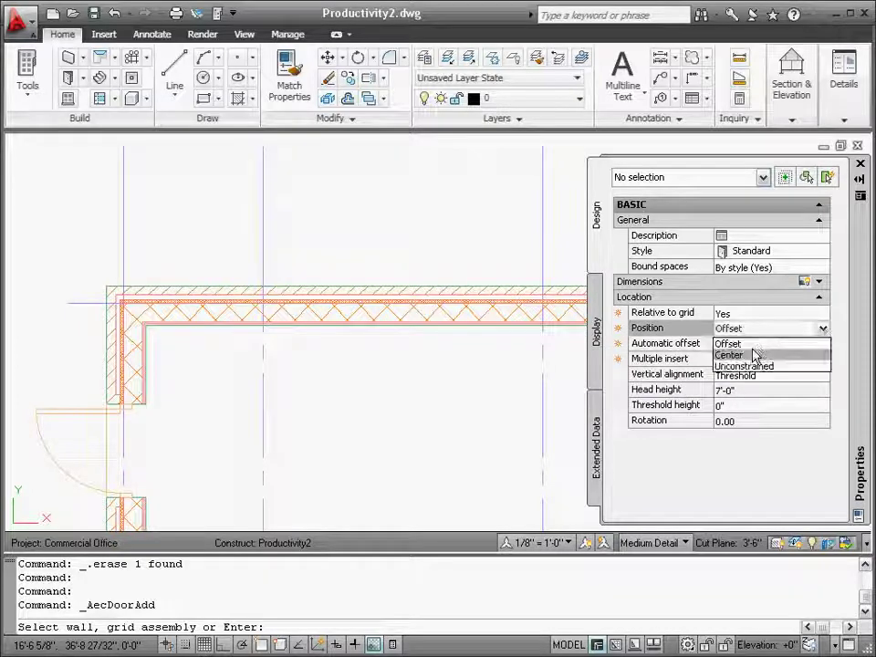
{"action": "left_click", "coordinate": [756, 355]}
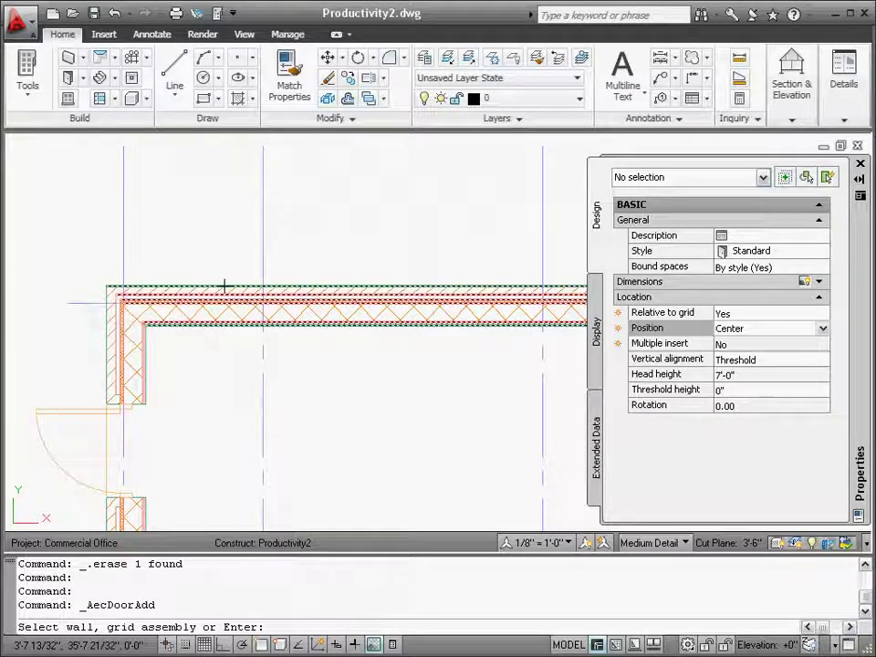
Step: Place the door in the top wall, centred between the grid lines, and select it
{"action": "left_click", "coordinate": [224, 286]}
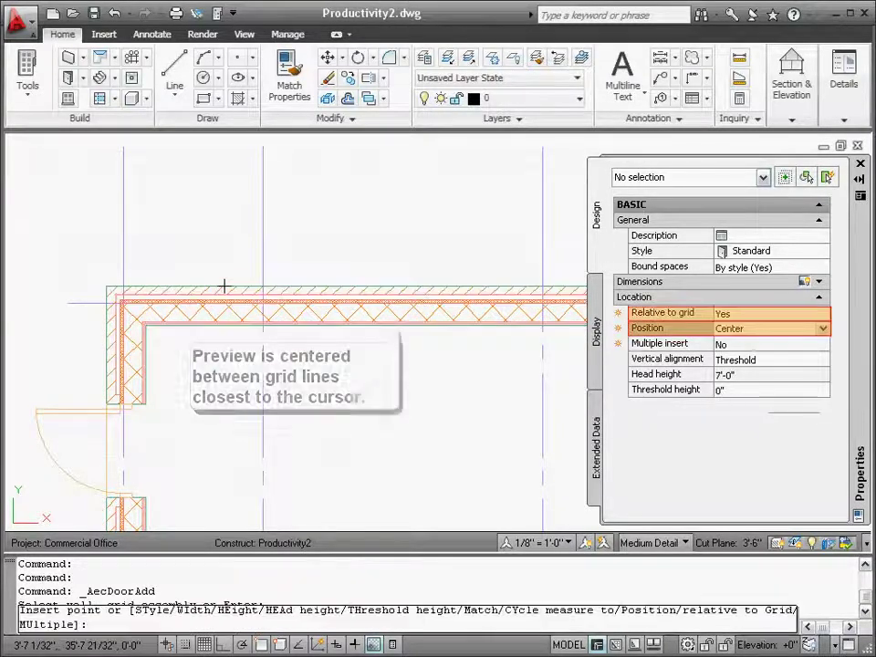
{"action": "left_click", "coordinate": [376, 249]}
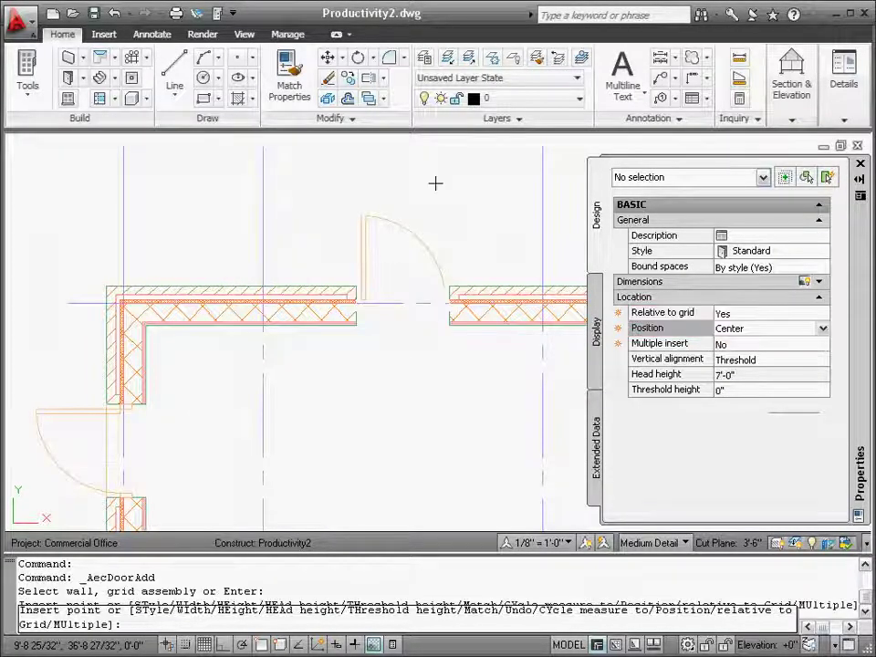
{"action": "key", "text": "Return"}
{"action": "scroll", "coordinate": [221, 221], "scroll_direction": "down", "scroll_amount": 2}
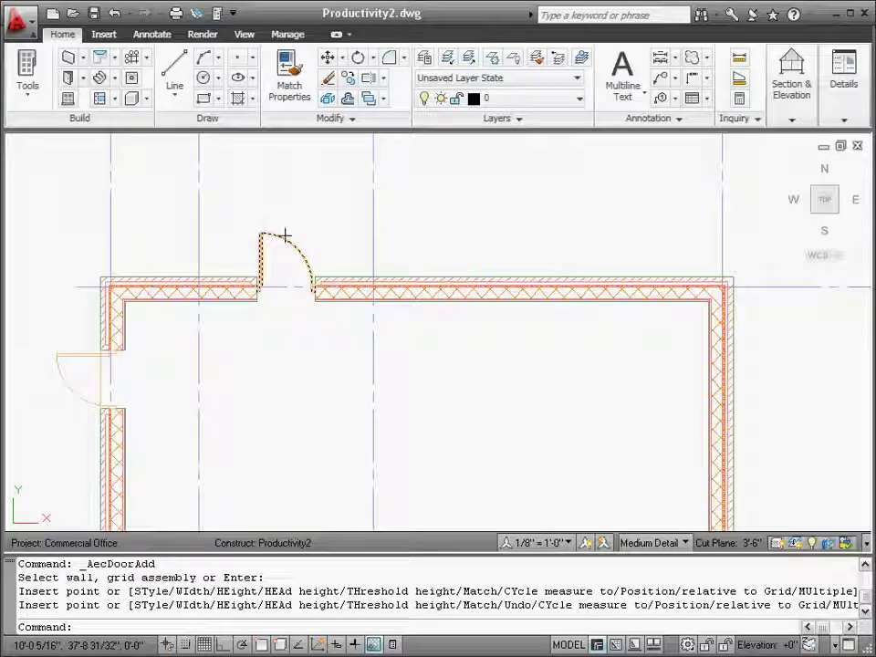
{"action": "left_click", "coordinate": [286, 239]}
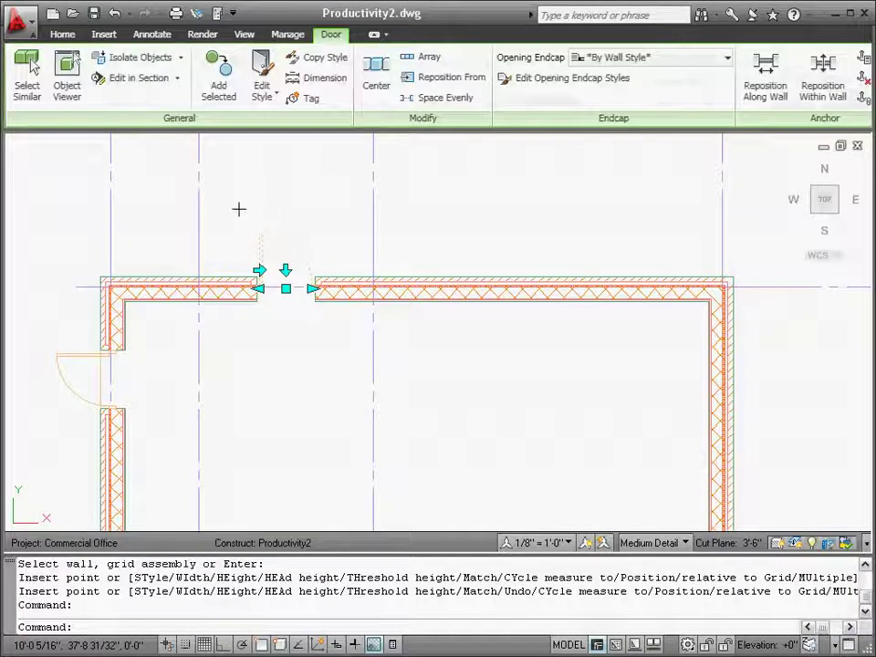
Step: Add Selected copies with Multiple insert set to Yes, previewing 5 doors on the top wall segment
{"action": "left_click", "coordinate": [223, 82]}
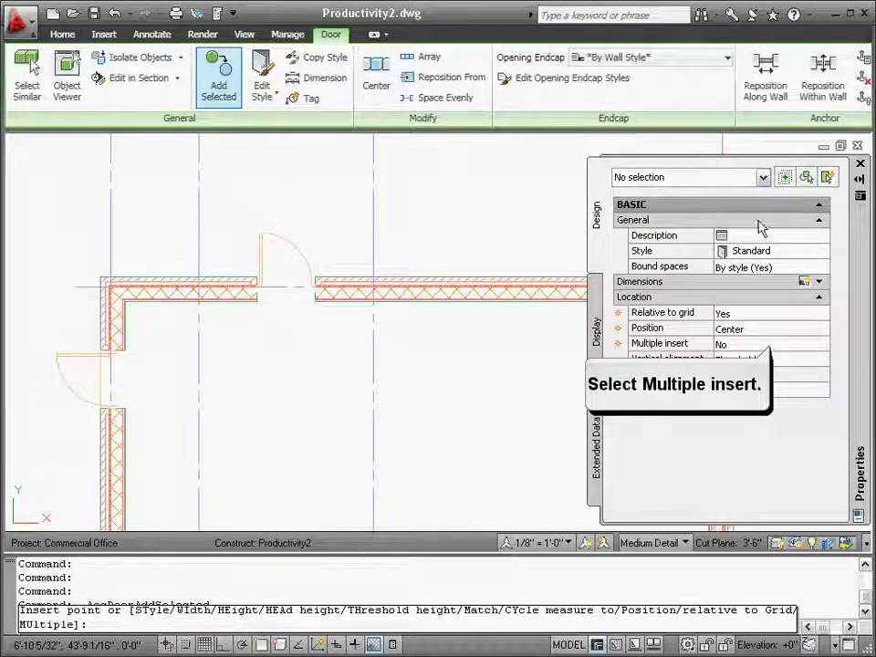
{"action": "left_click", "coordinate": [811, 348]}
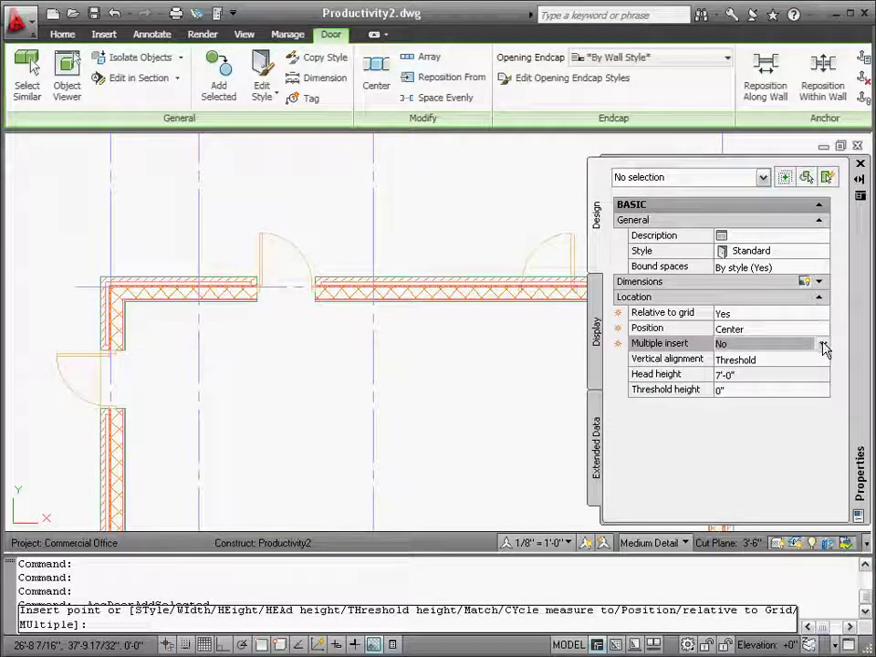
{"action": "left_click", "coordinate": [822, 346]}
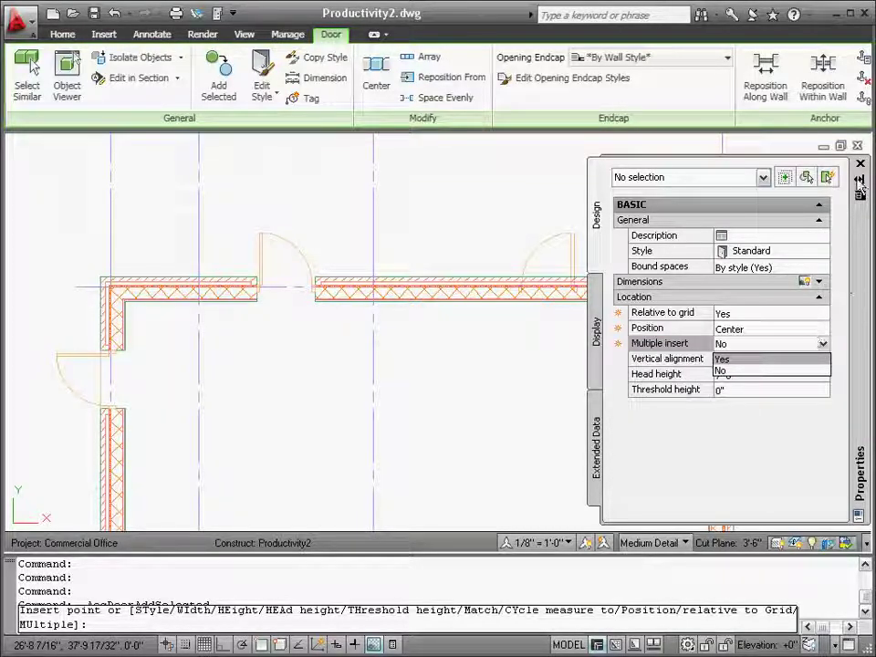
{"action": "key", "text": "Return"}
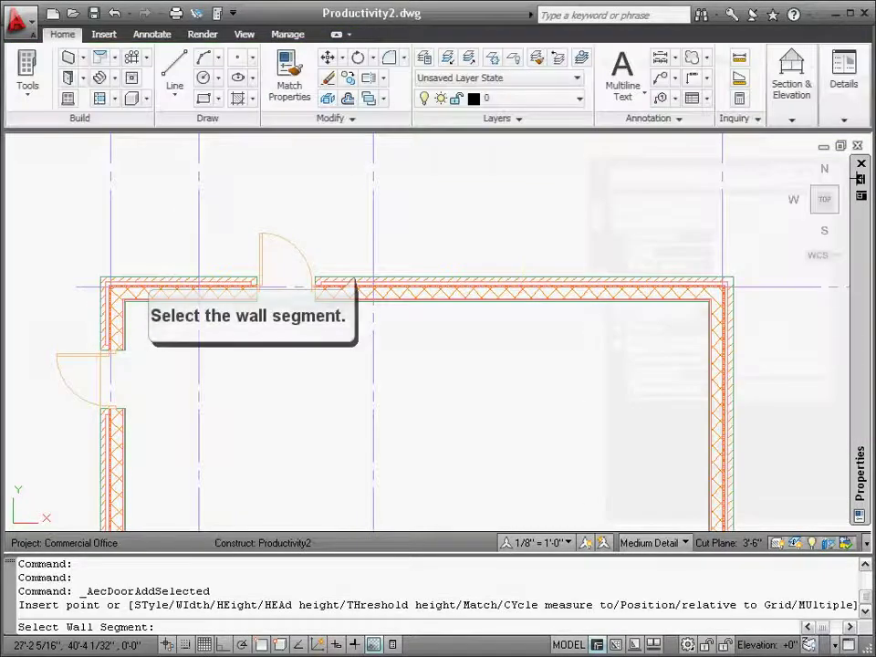
{"action": "left_click", "coordinate": [426, 275]}
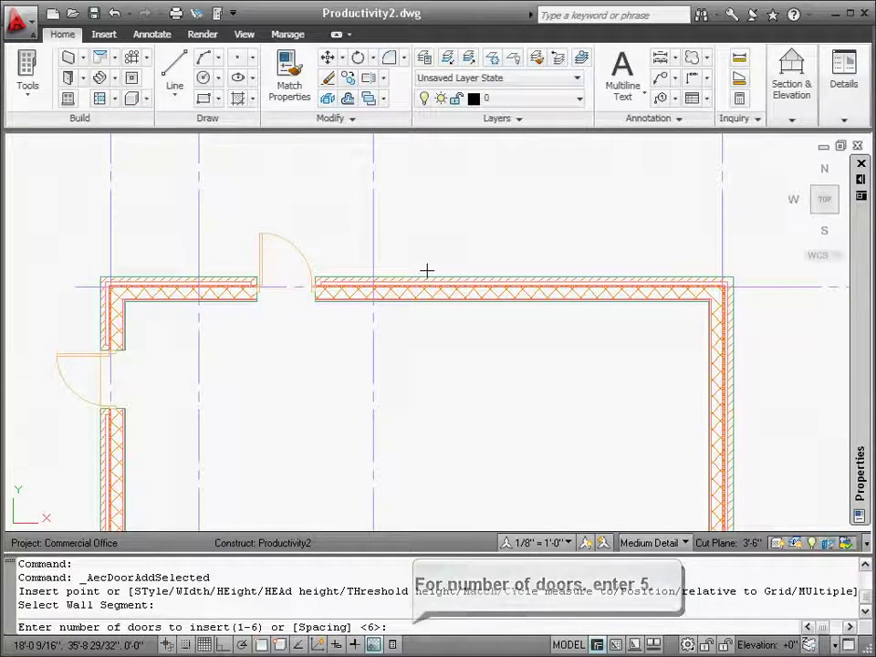
{"action": "type", "text": "5"}
{"action": "key", "text": "Return"}
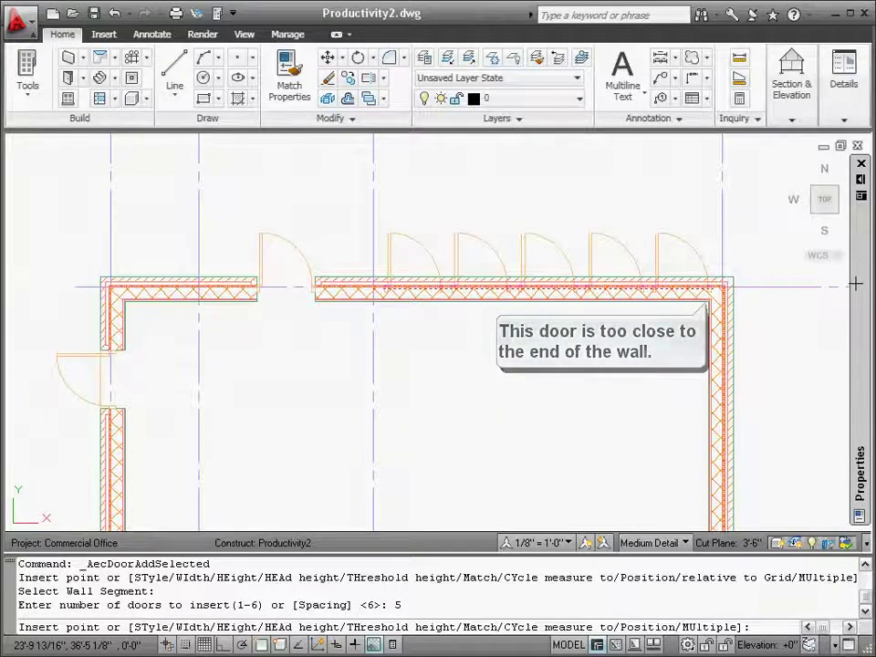
{"action": "mouse_move", "coordinate": [856, 282]}
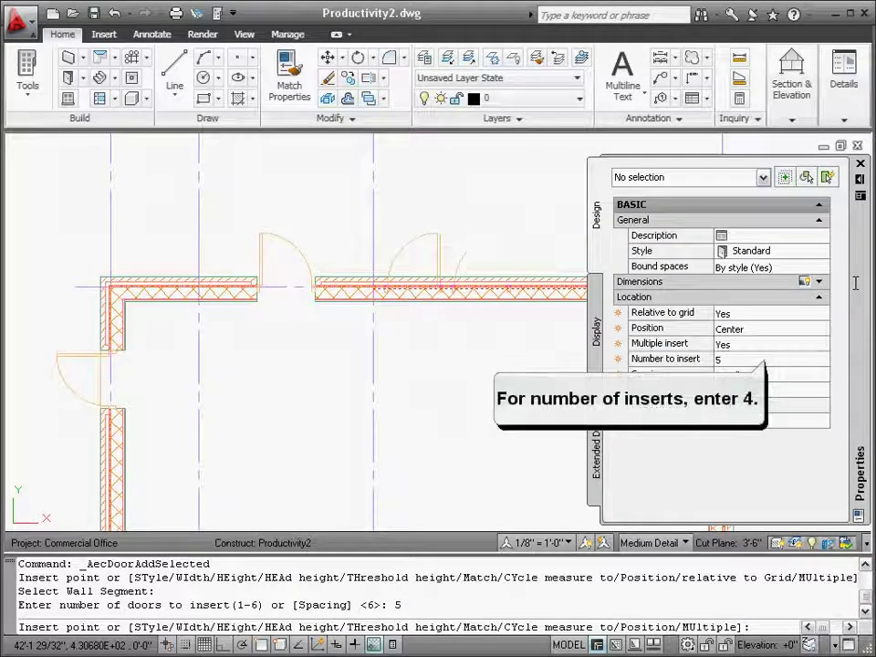
Step: Change the number of doors to insert to 4 and accept them evenly spaced
{"action": "left_click", "coordinate": [736, 358]}
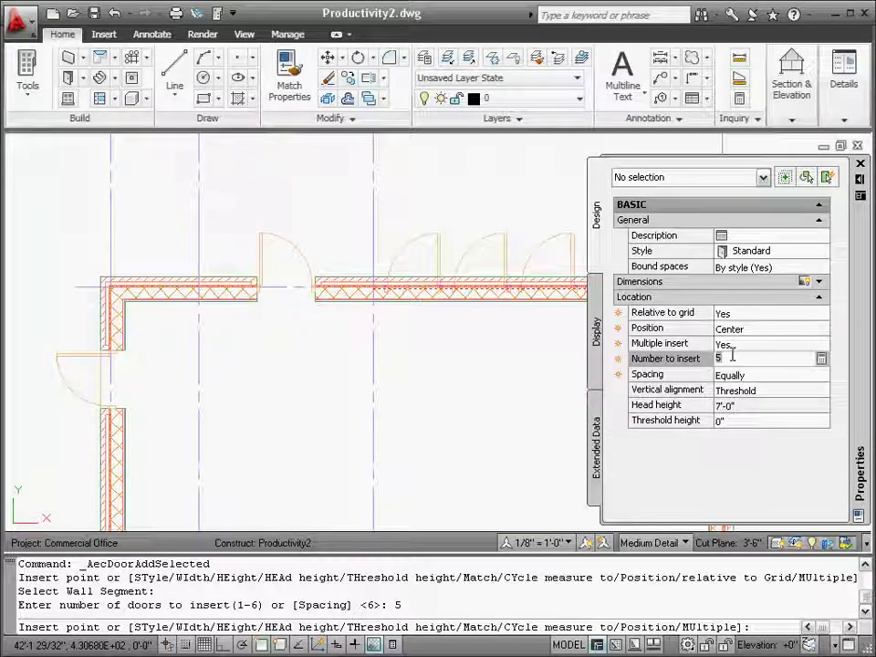
{"action": "type", "text": "4"}
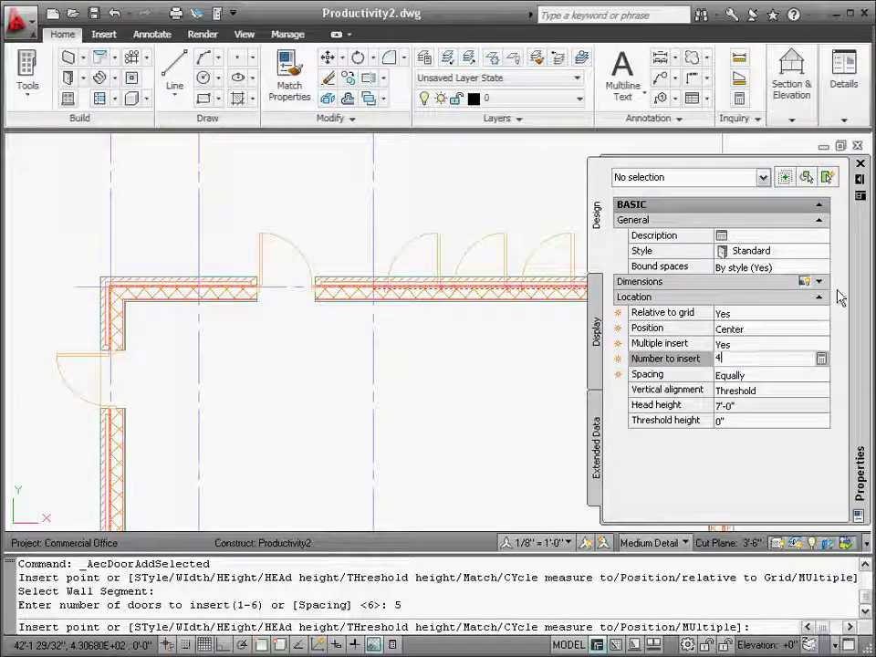
{"action": "left_click", "coordinate": [859, 181]}
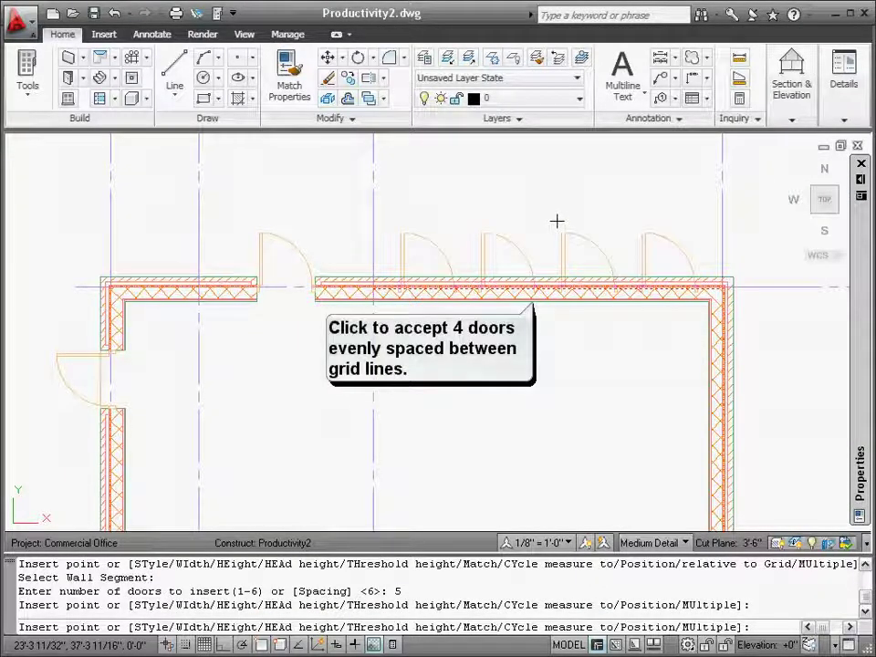
{"action": "left_click", "coordinate": [518, 247]}
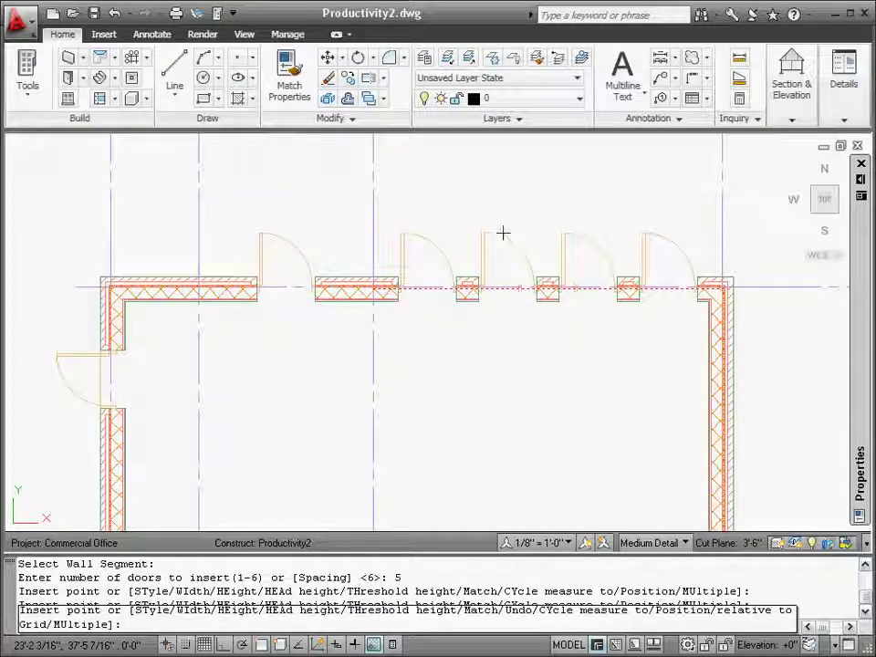
Step: End the door insertion and select the slanted bottom wall in Constraints.dwg
{"action": "key", "text": "Escape"}
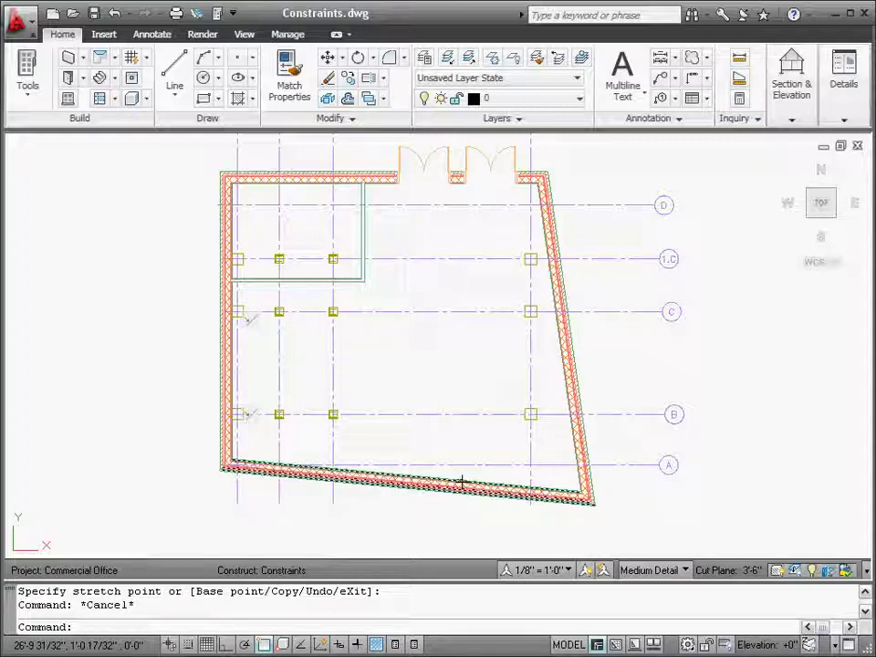
{"action": "left_click", "coordinate": [463, 481]}
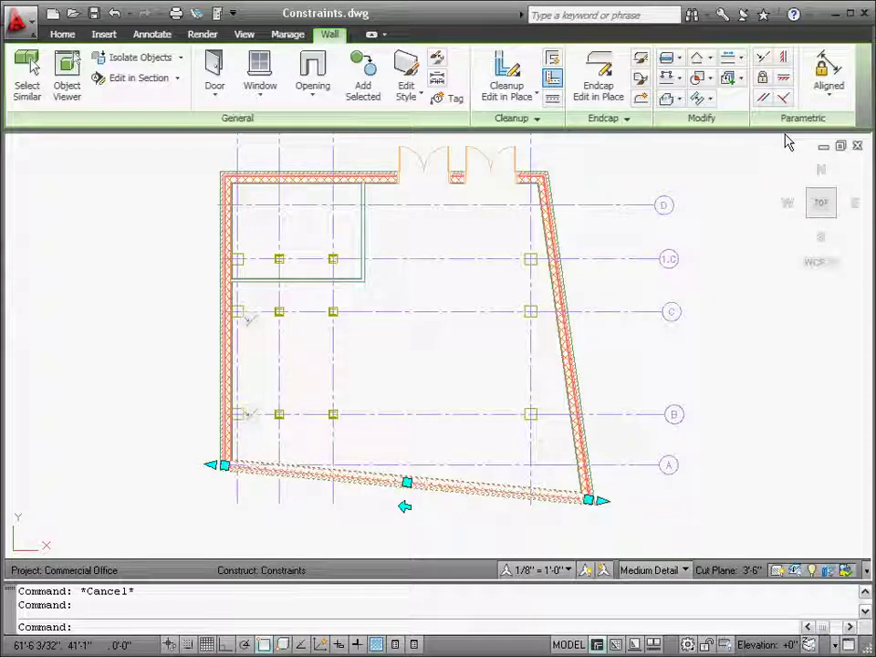
Step: Apply a Horizontal constraint to the sloped bottom wall so it runs level
{"action": "left_click", "coordinate": [783, 78]}
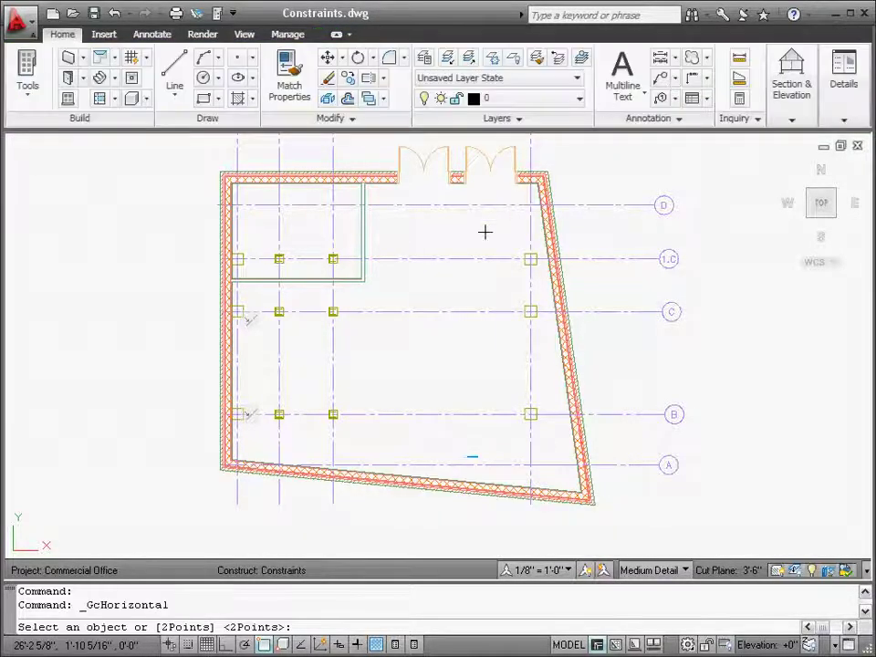
{"action": "left_click", "coordinate": [441, 479]}
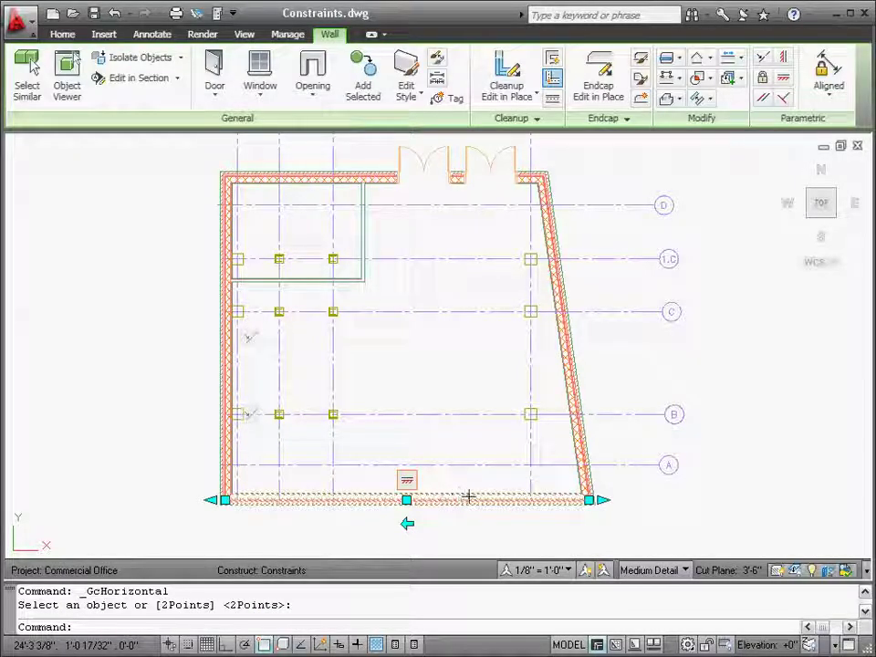
{"action": "key", "text": "Escape"}
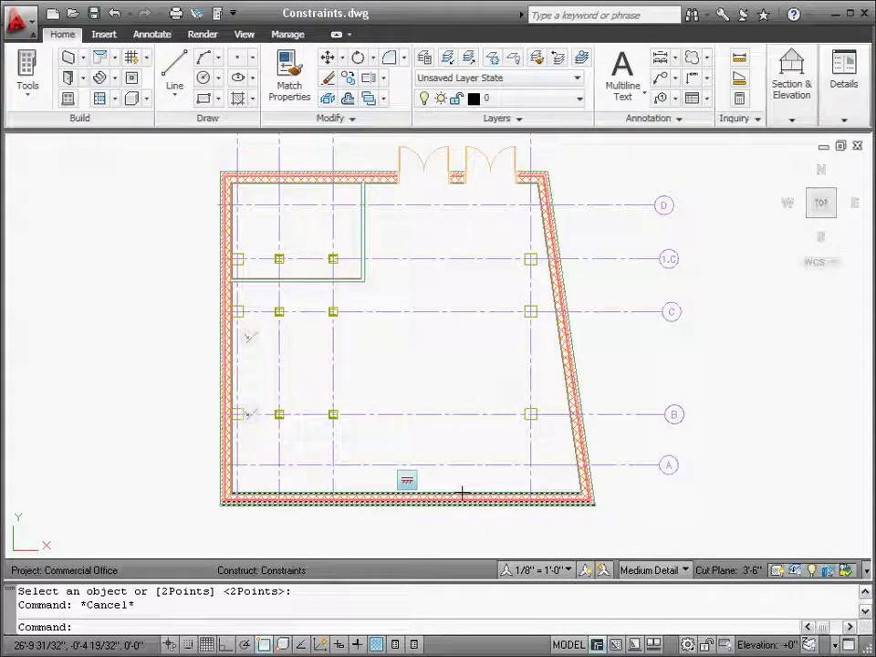
{"action": "left_click", "coordinate": [462, 493]}
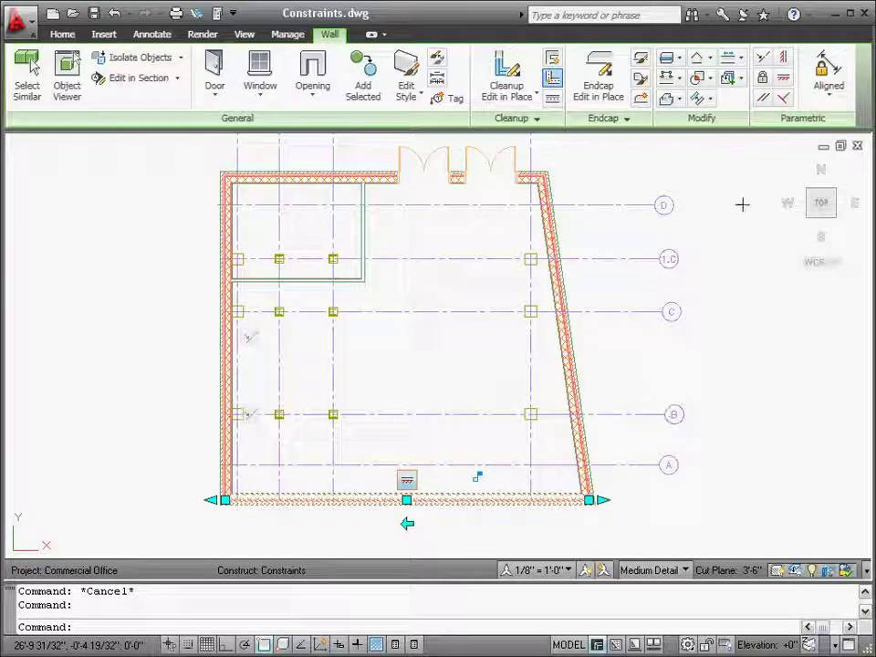
{"action": "left_click", "coordinate": [763, 60]}
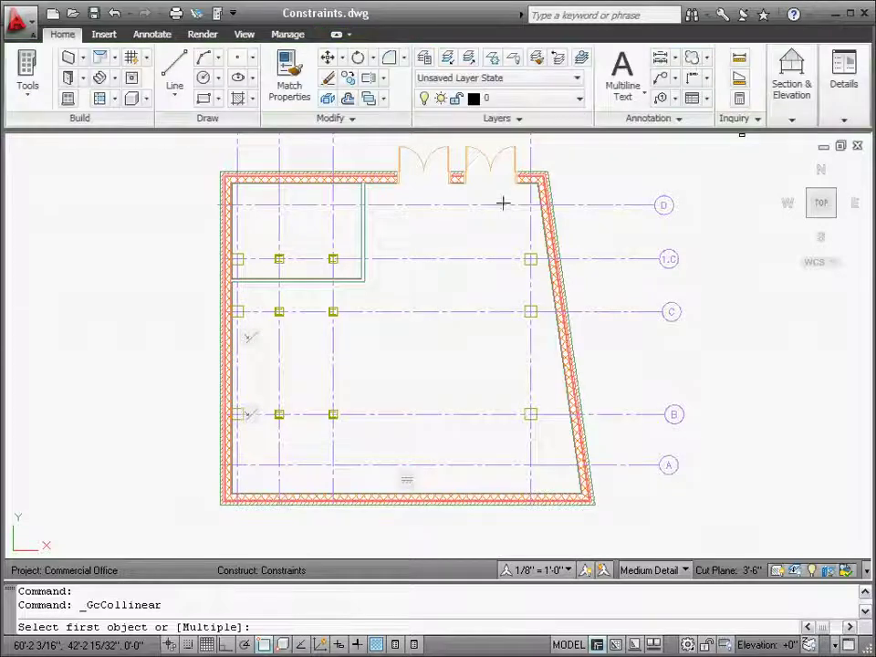
Step: Make the bottom wall collinear with grid line A
{"action": "left_click", "coordinate": [452, 466]}
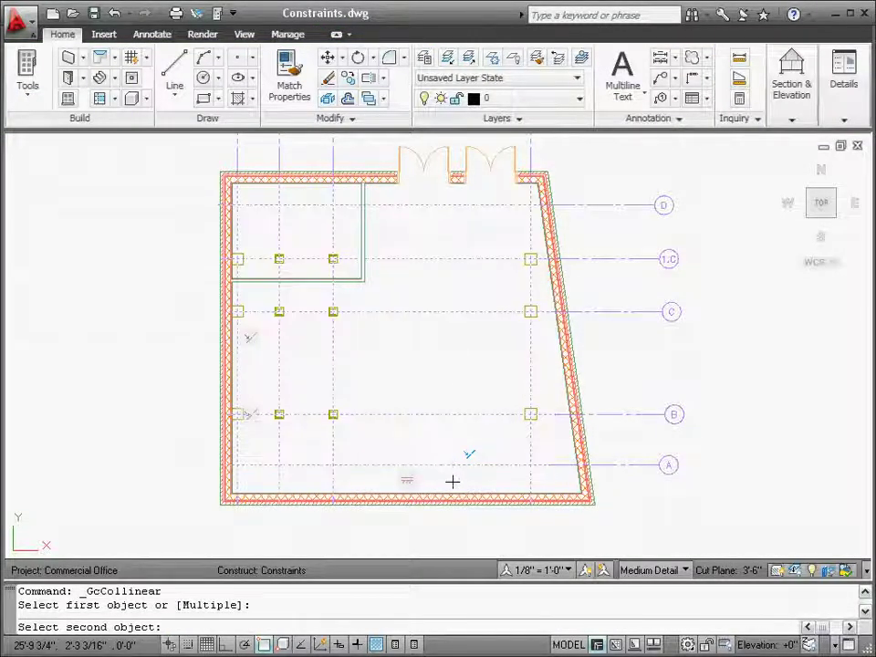
{"action": "left_click", "coordinate": [452, 492]}
{"action": "key", "text": "Escape"}
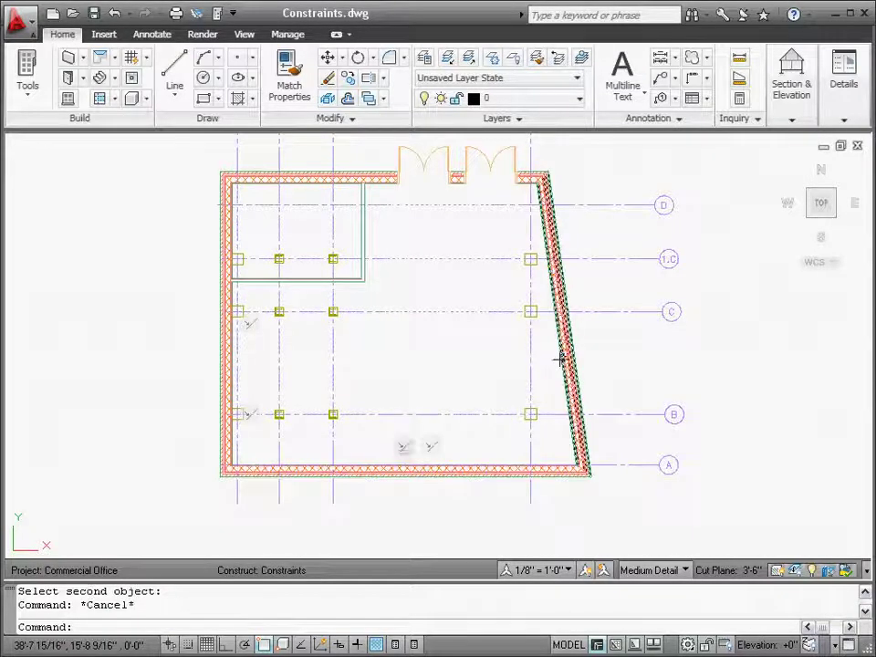
Step: Make the angled right wall collinear with the rightmost vertical grid line
{"action": "left_click", "coordinate": [562, 356]}
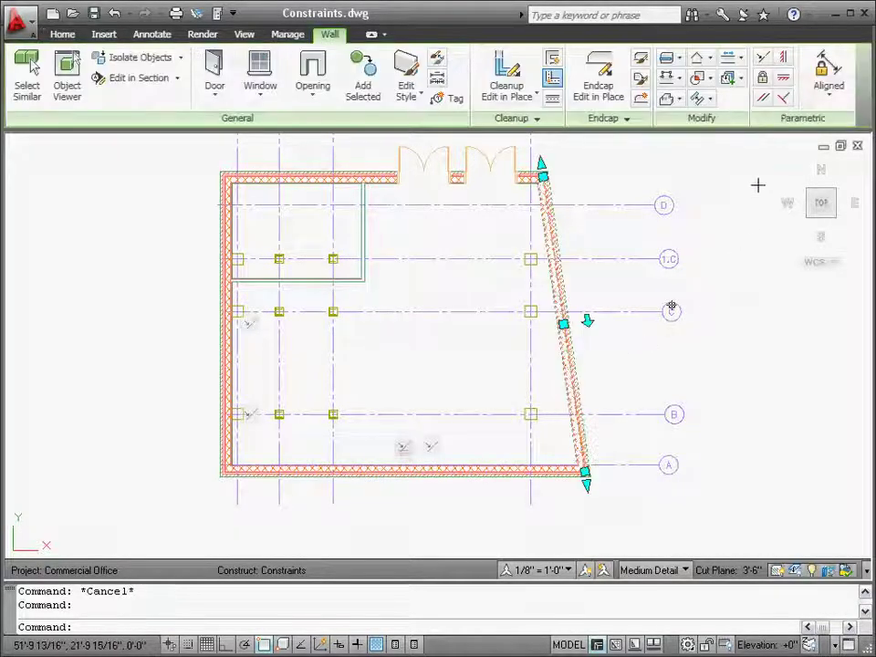
{"action": "left_click", "coordinate": [763, 56]}
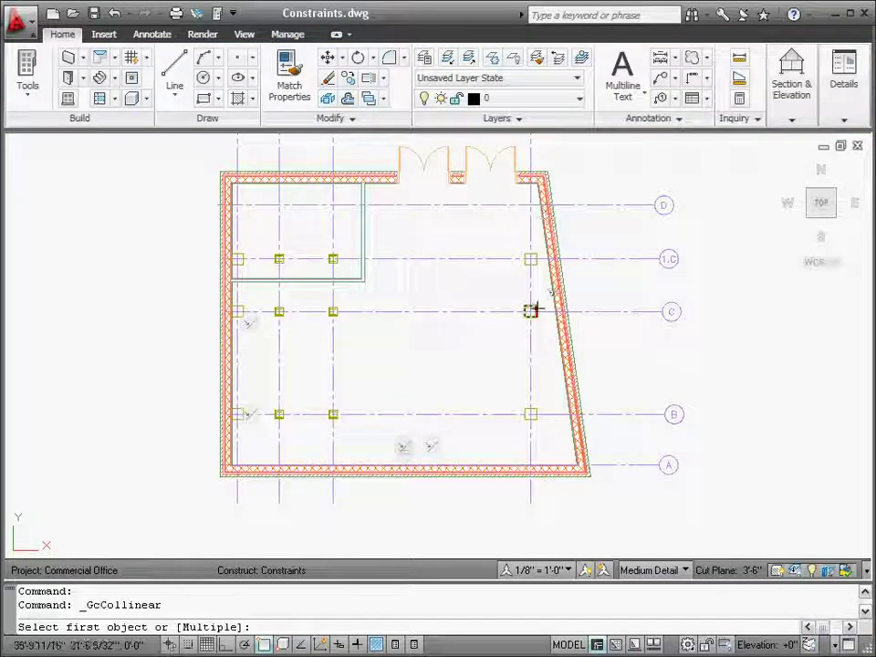
{"action": "left_click", "coordinate": [534, 310]}
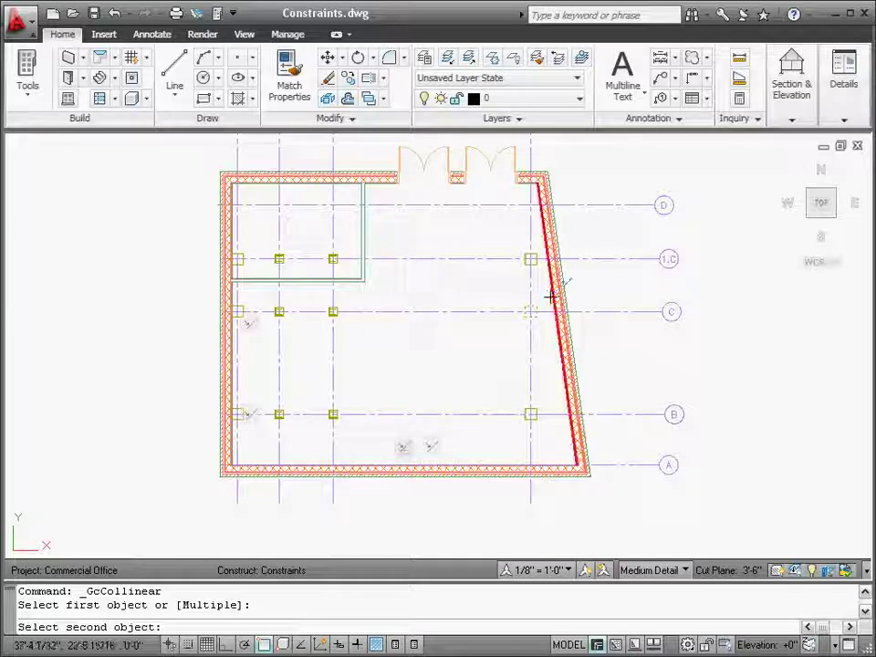
{"action": "left_click", "coordinate": [553, 298]}
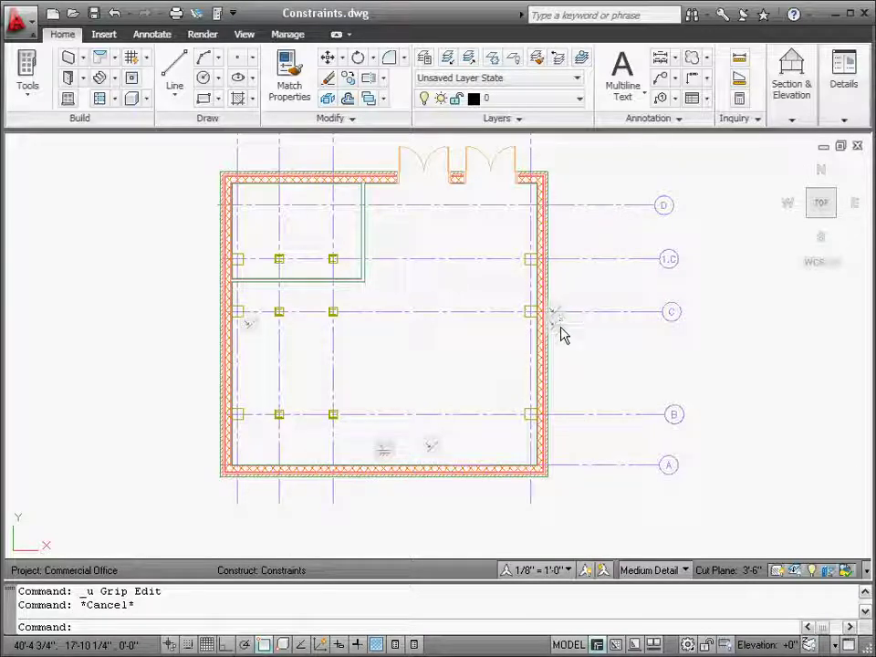
Step: Delete the right wall, left wall and one bottom wall constraint from their constraint bars
{"action": "right_click", "coordinate": [560, 334]}
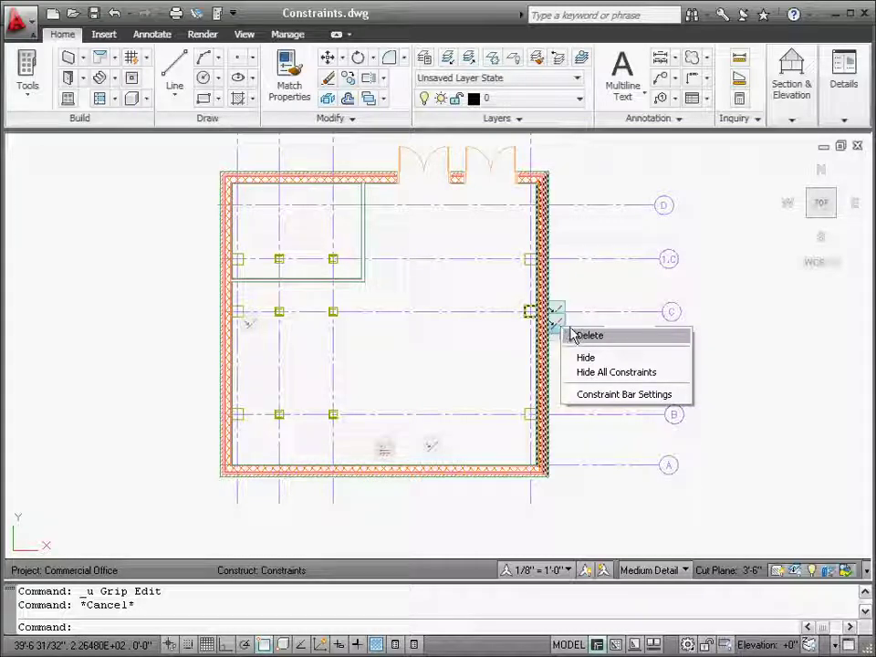
{"action": "left_click", "coordinate": [589, 335]}
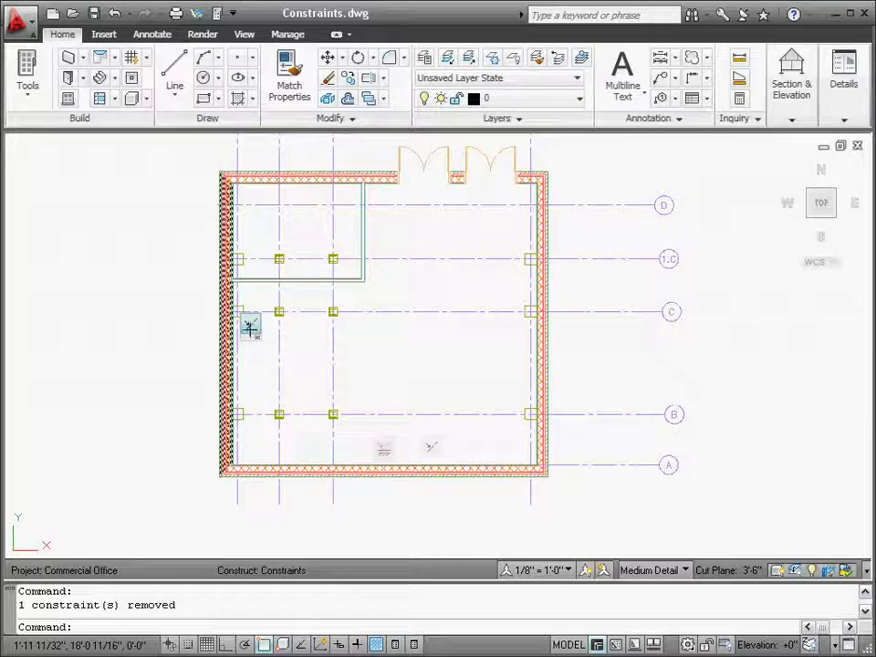
{"action": "right_click", "coordinate": [250, 327]}
{"action": "left_click", "coordinate": [279, 342]}
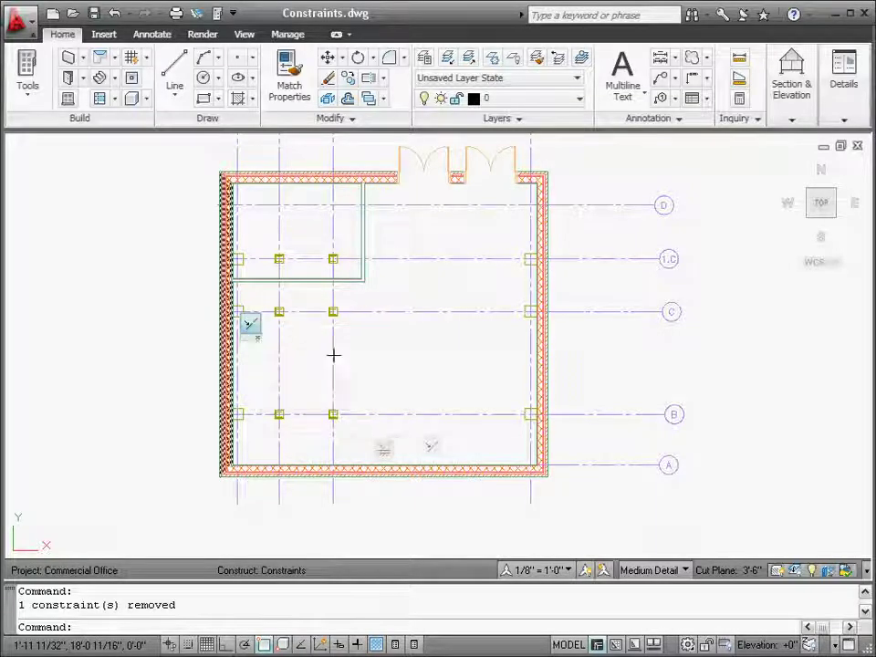
{"action": "right_click", "coordinate": [384, 446]}
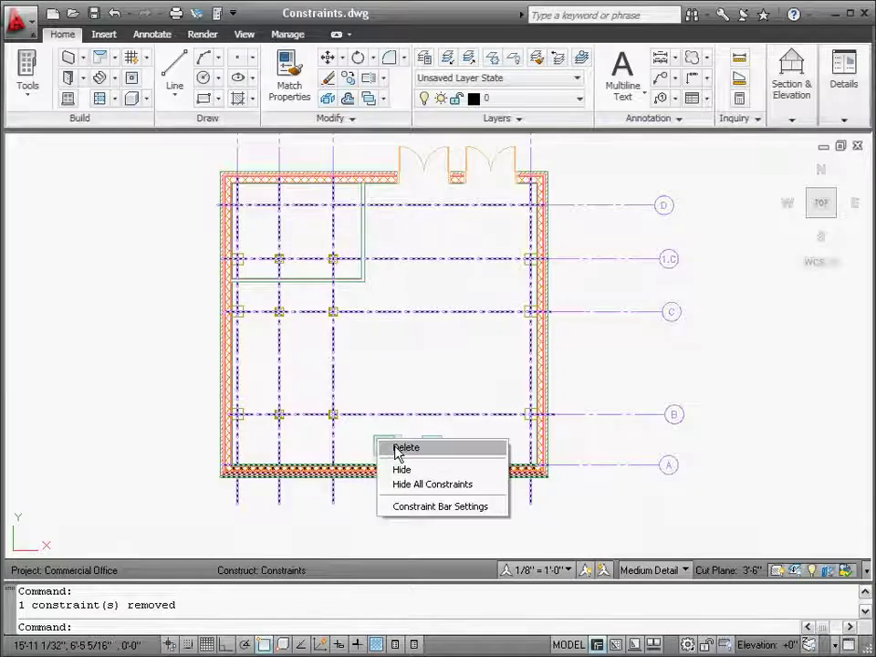
{"action": "left_click", "coordinate": [396, 447]}
{"action": "left_click", "coordinate": [357, 414]}
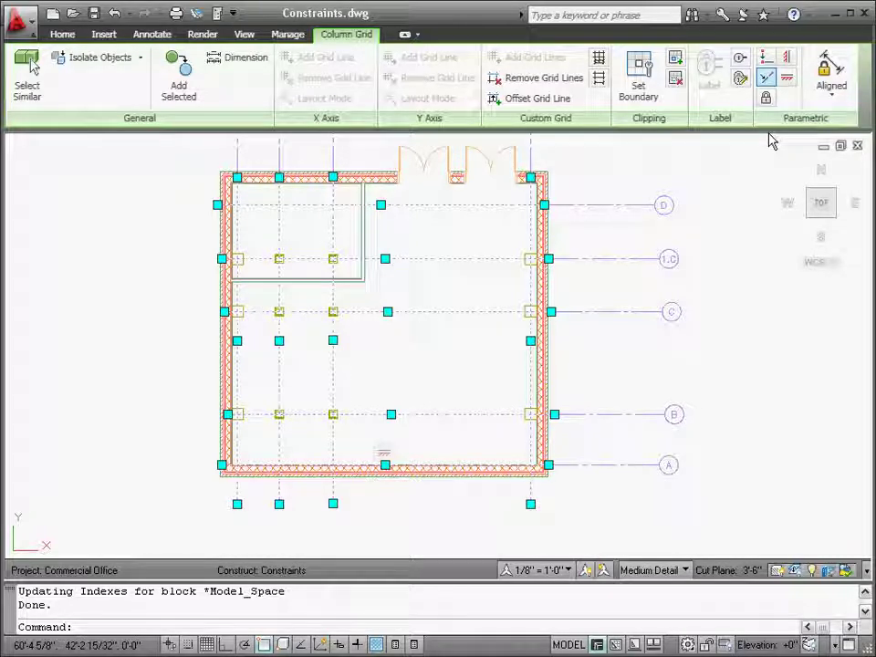
Step: Make the interior room's lower wall collinear with grid line C
{"action": "left_click", "coordinate": [766, 79]}
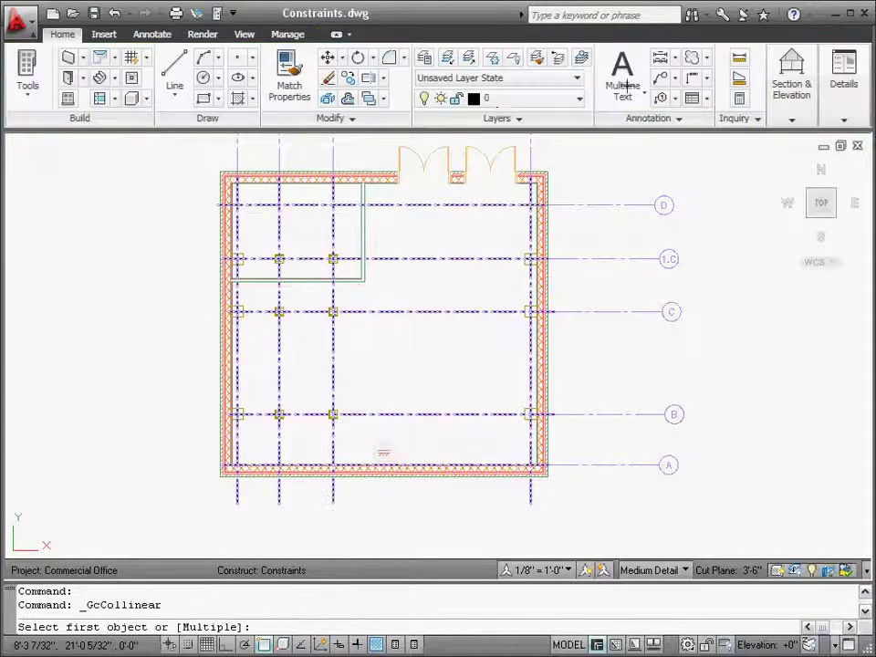
{"action": "left_click", "coordinate": [312, 312]}
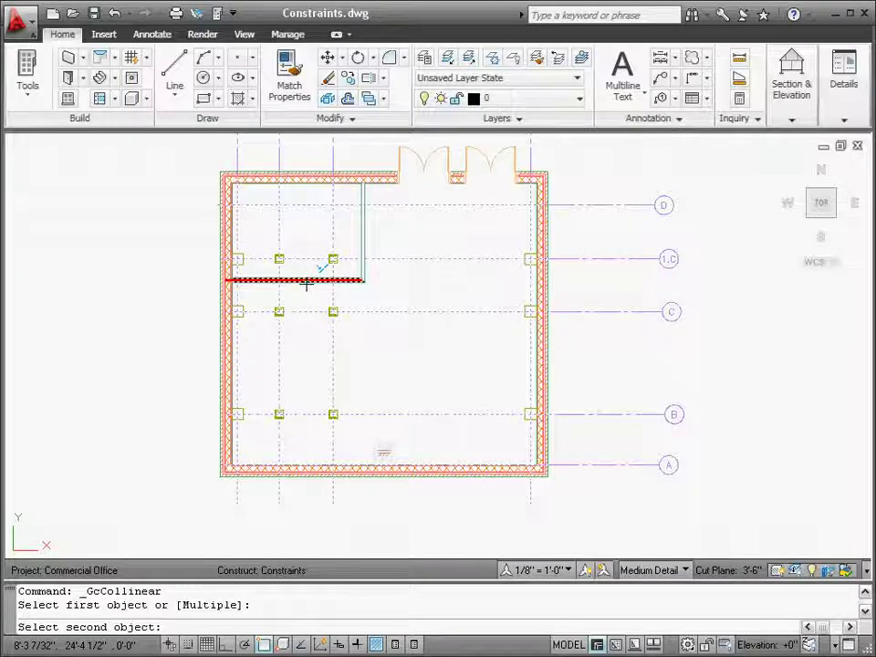
{"action": "left_click", "coordinate": [307, 282]}
{"action": "key", "text": "Escape"}
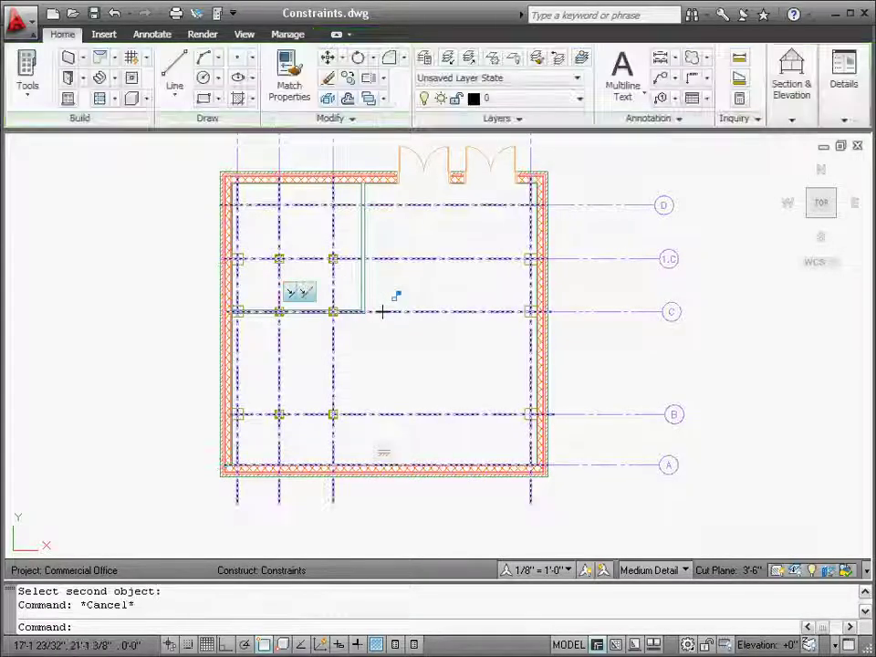
Step: Stretch grid line C downward toward grid line B so the constrained interior wall follows
{"action": "left_click", "coordinate": [383, 312]}
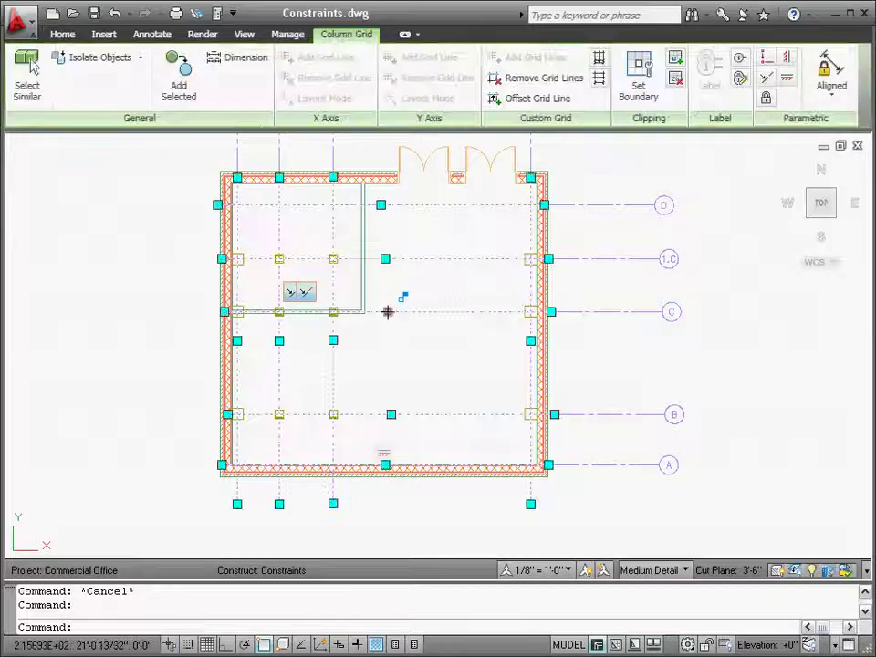
{"action": "left_click", "coordinate": [388, 320]}
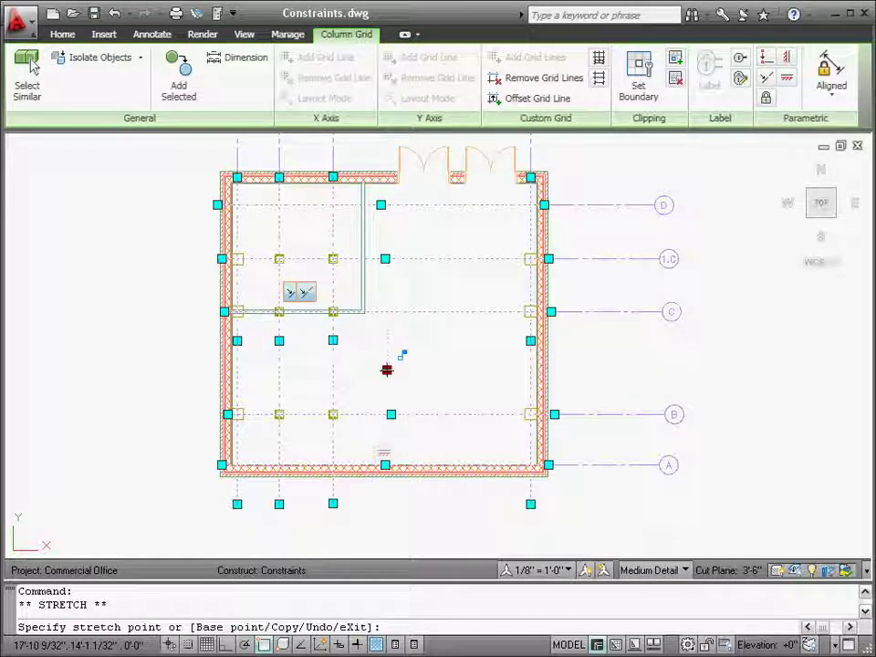
{"action": "left_click", "coordinate": [387, 369]}
{"action": "key", "text": "Escape"}
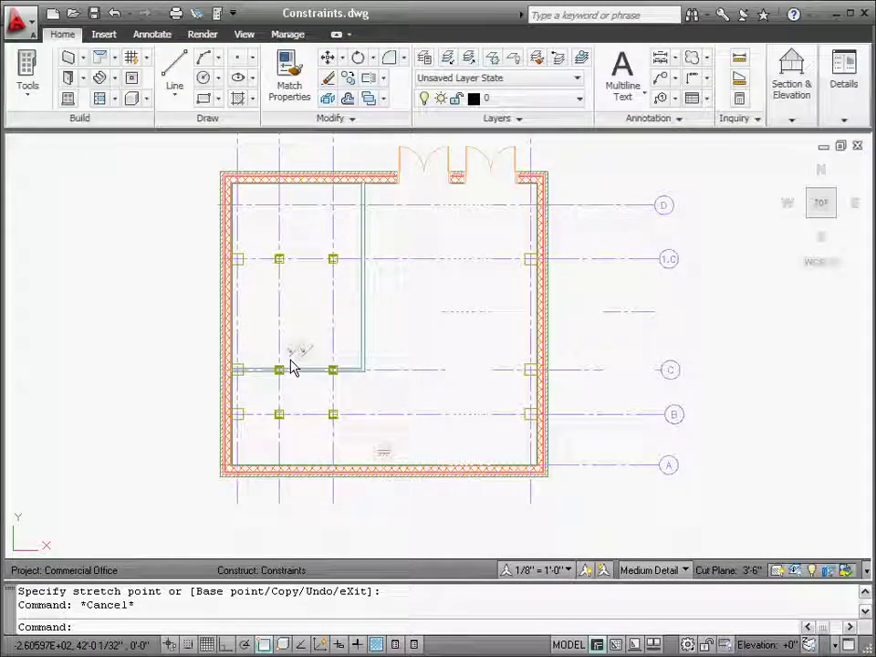
{"action": "key", "text": "Escape"}
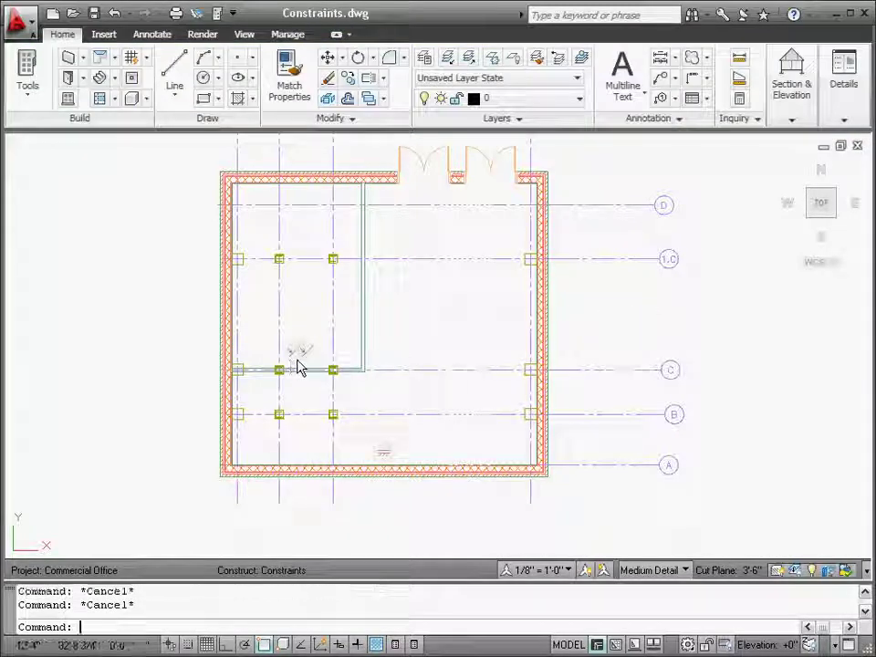